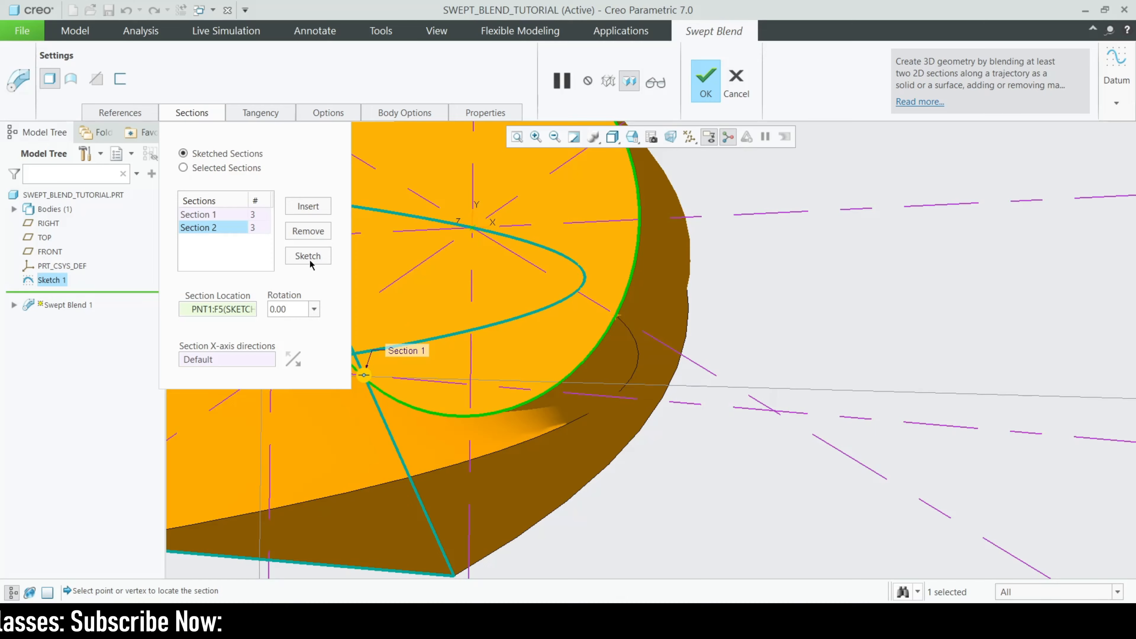
Move the start point of the Section 2 circle to its lower-left division vertex and accept the sketch.
left_click(308, 257)
left_click(679, 141)
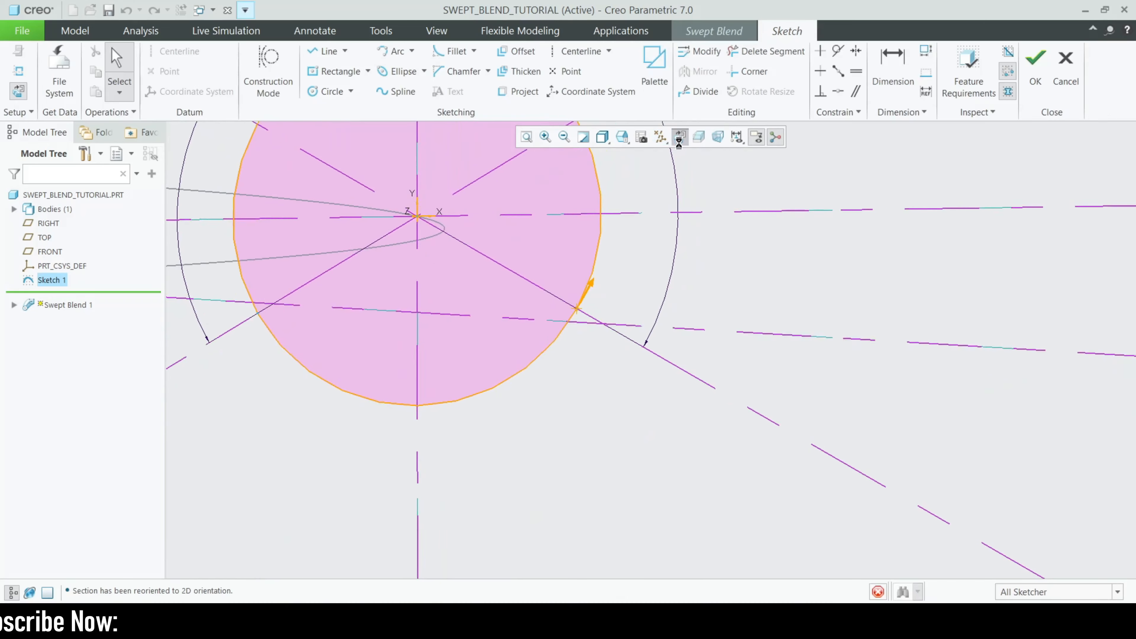
scroll(559, 370, "down", 2)
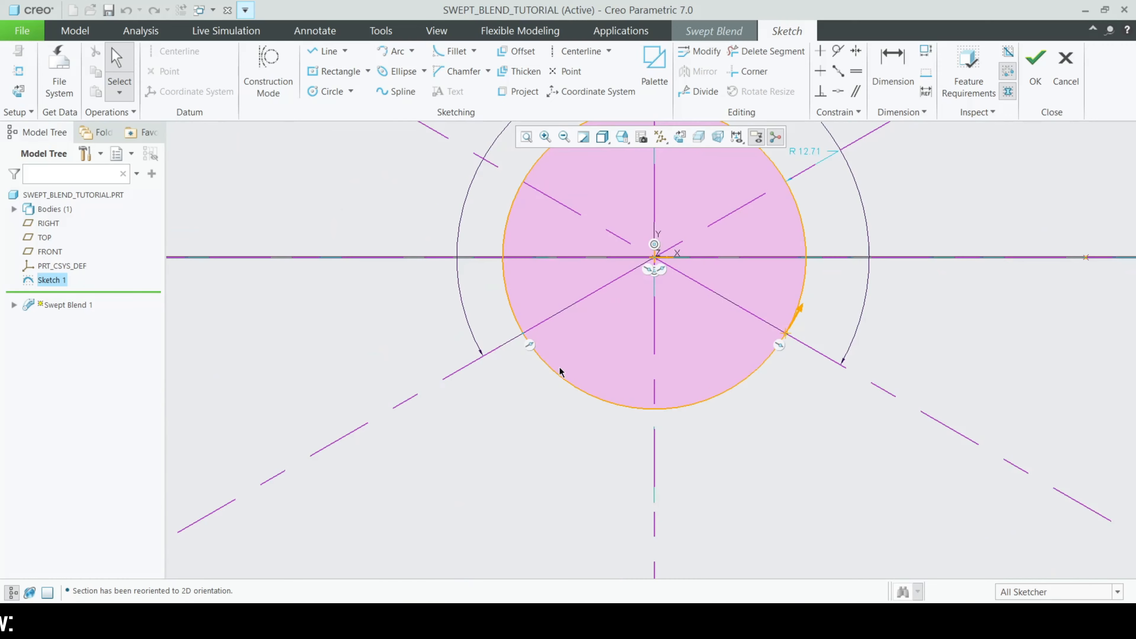
left_click(523, 336)
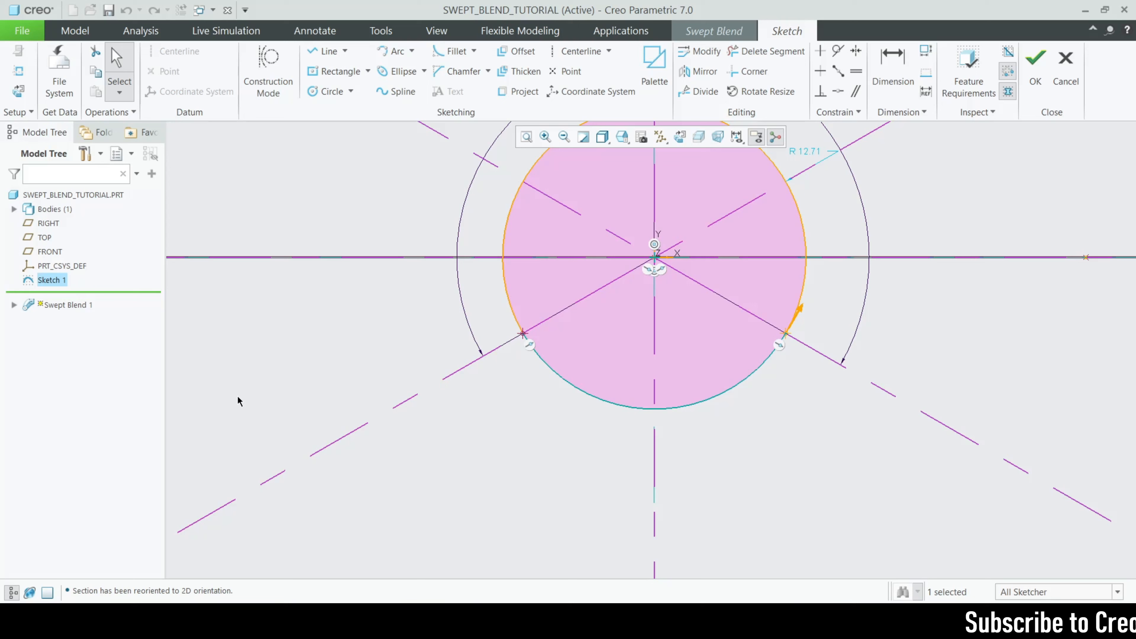
right_click(447, 456)
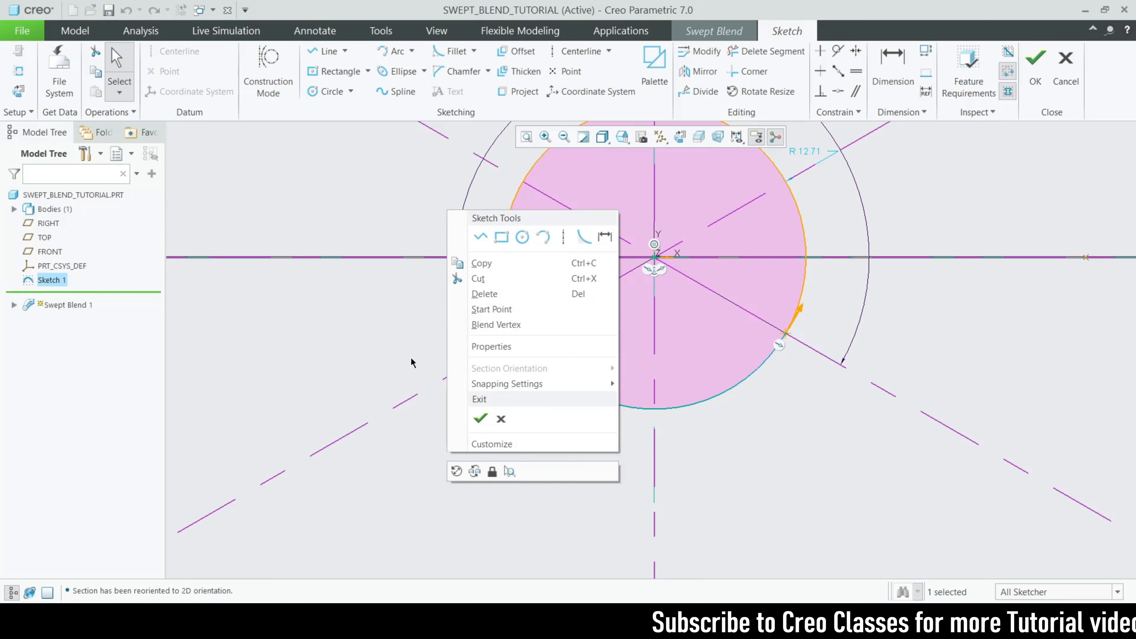
left_click(491, 308)
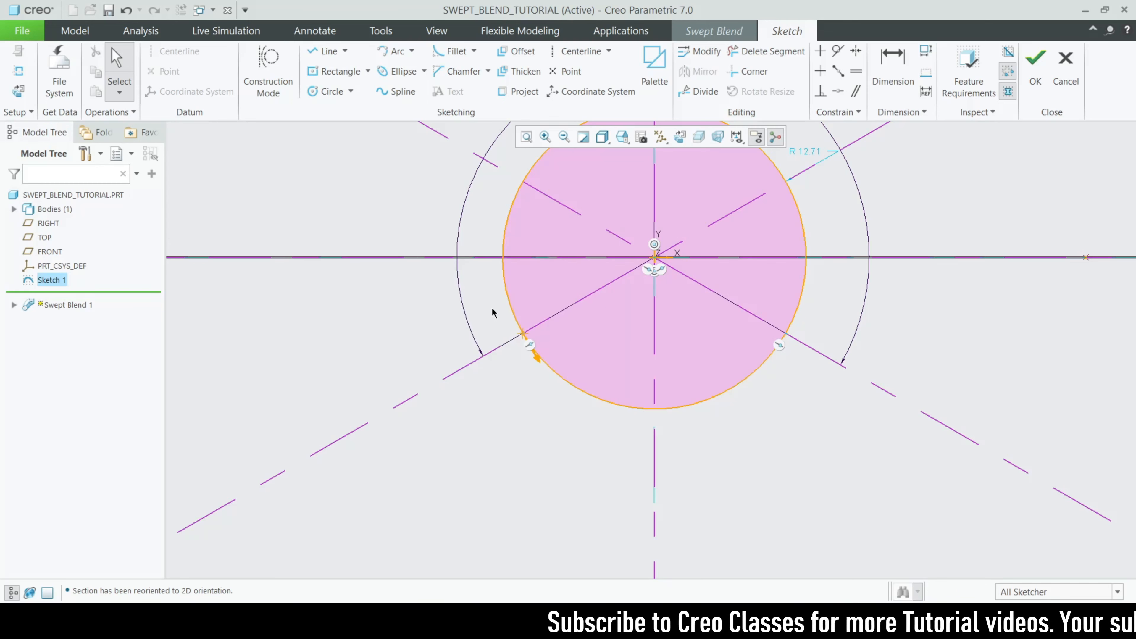
scroll(509, 341, "up", 2)
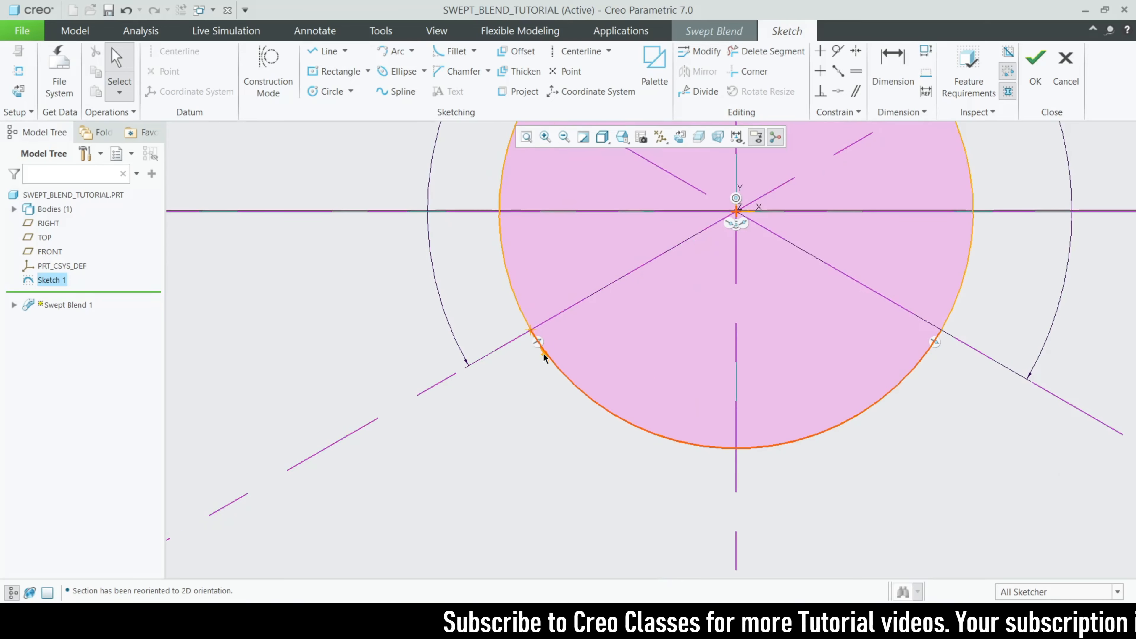
scroll(536, 381, "down", 4)
left_click(1036, 67)
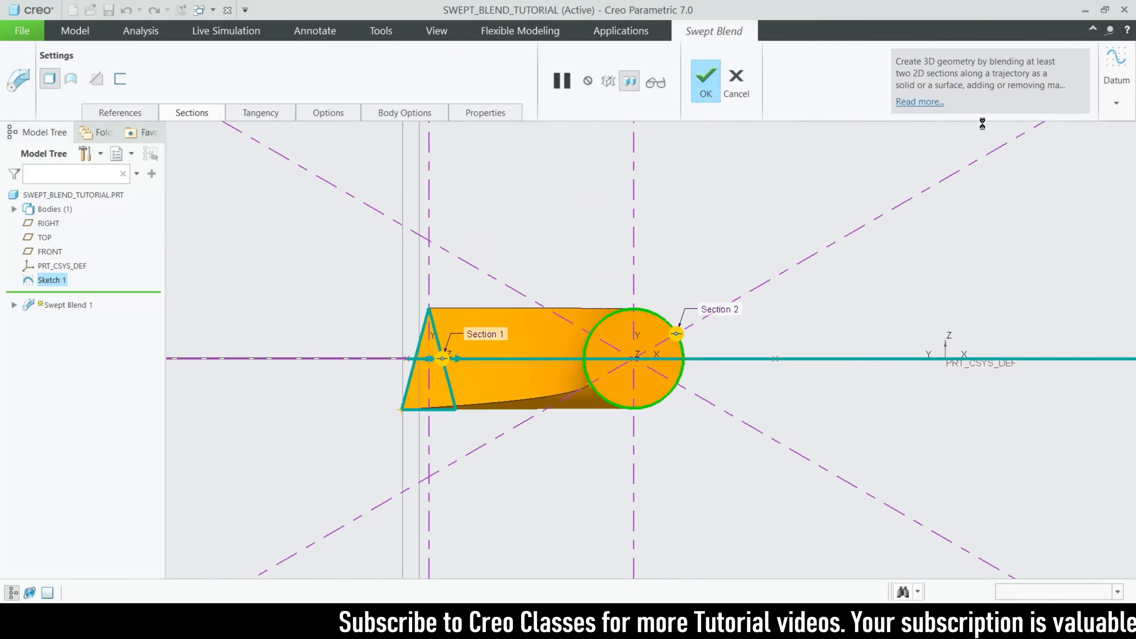
Examine how the blend runs from the triangular Section 1 to the circular Section 2 and along the remaining trajectory.
scroll(674, 397, "up", 3)
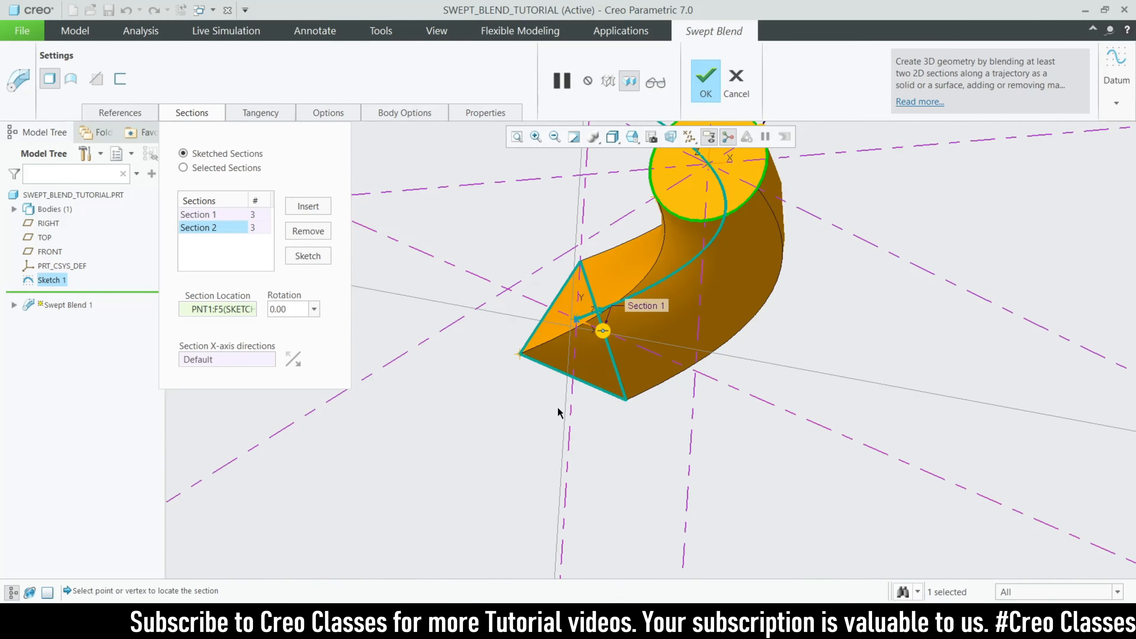
scroll(557, 411, "down", 3)
scroll(500, 347, "up", 3)
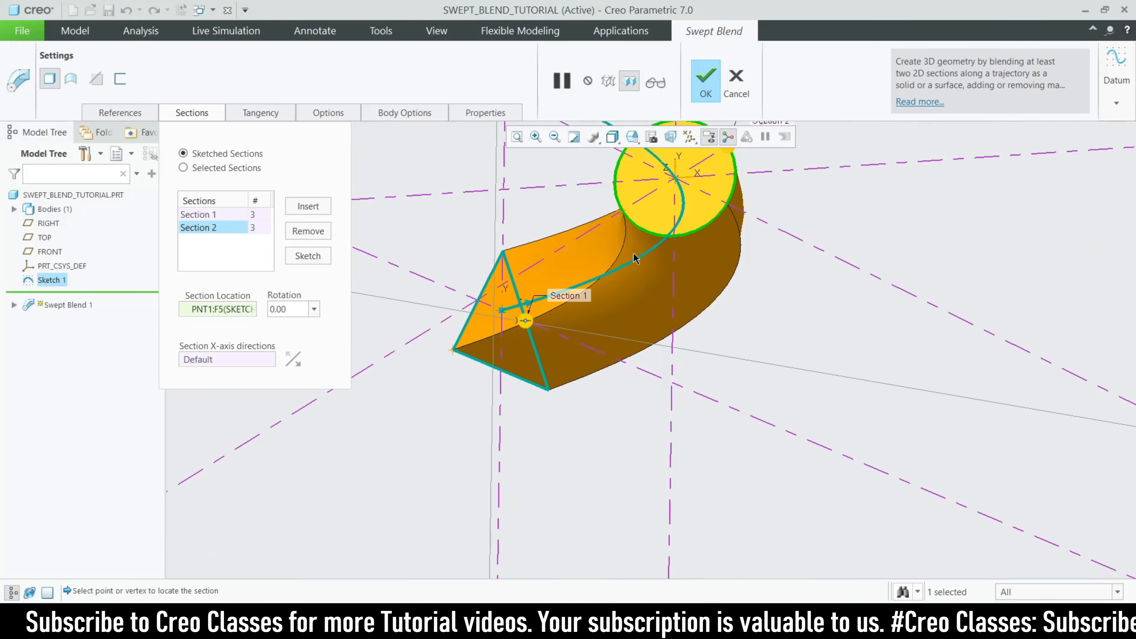
scroll(639, 217, "up", 2)
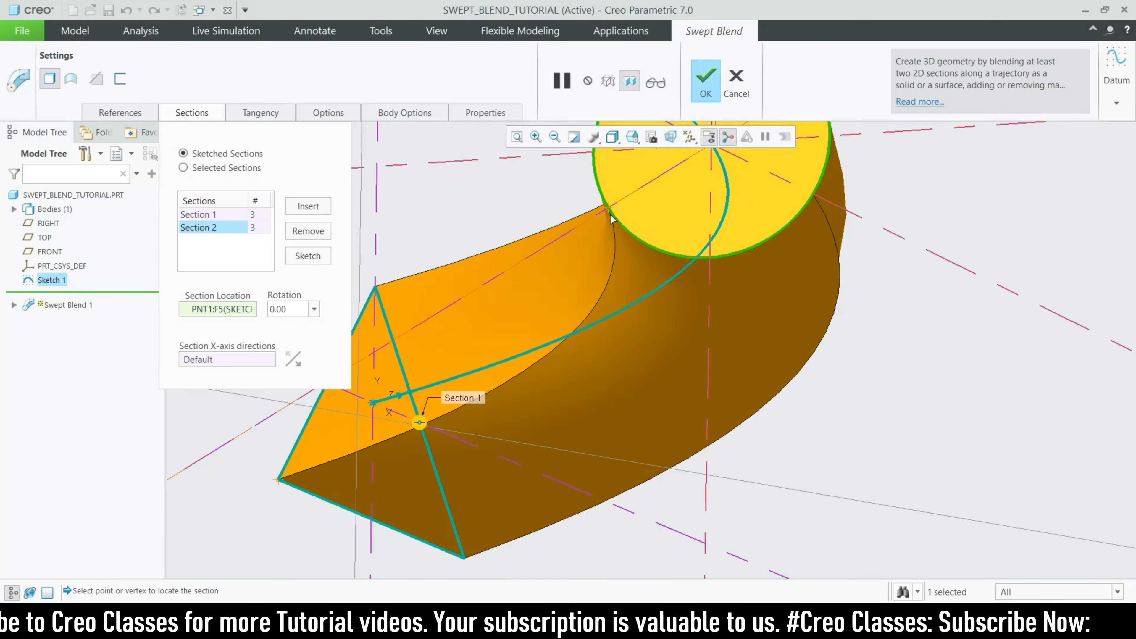
scroll(560, 333, "down", 6)
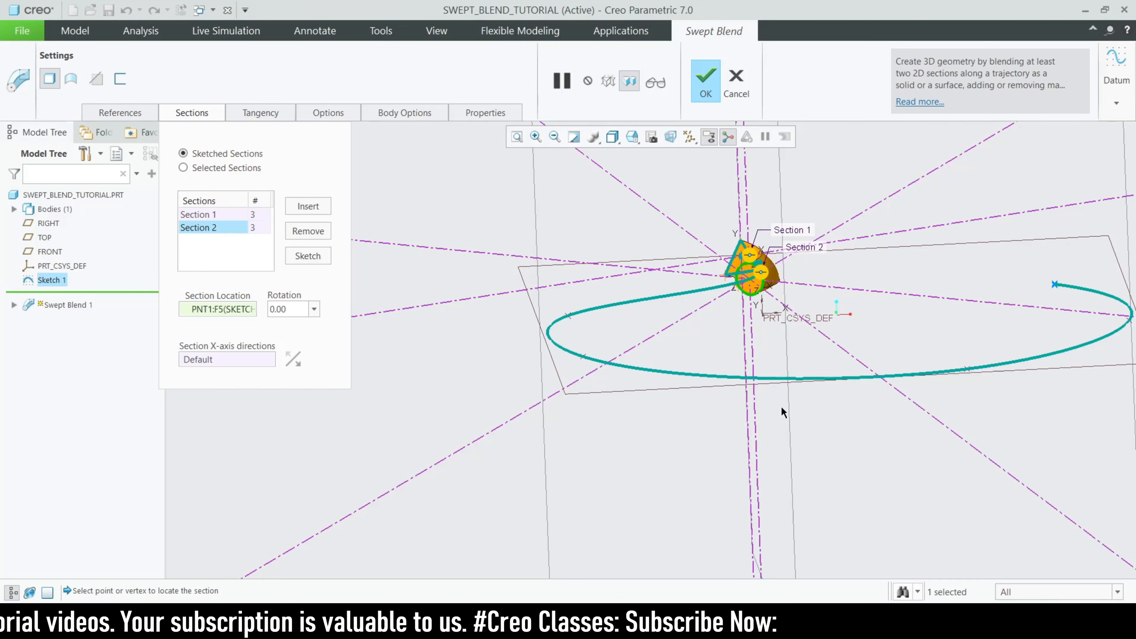
scroll(795, 307, "up", 2)
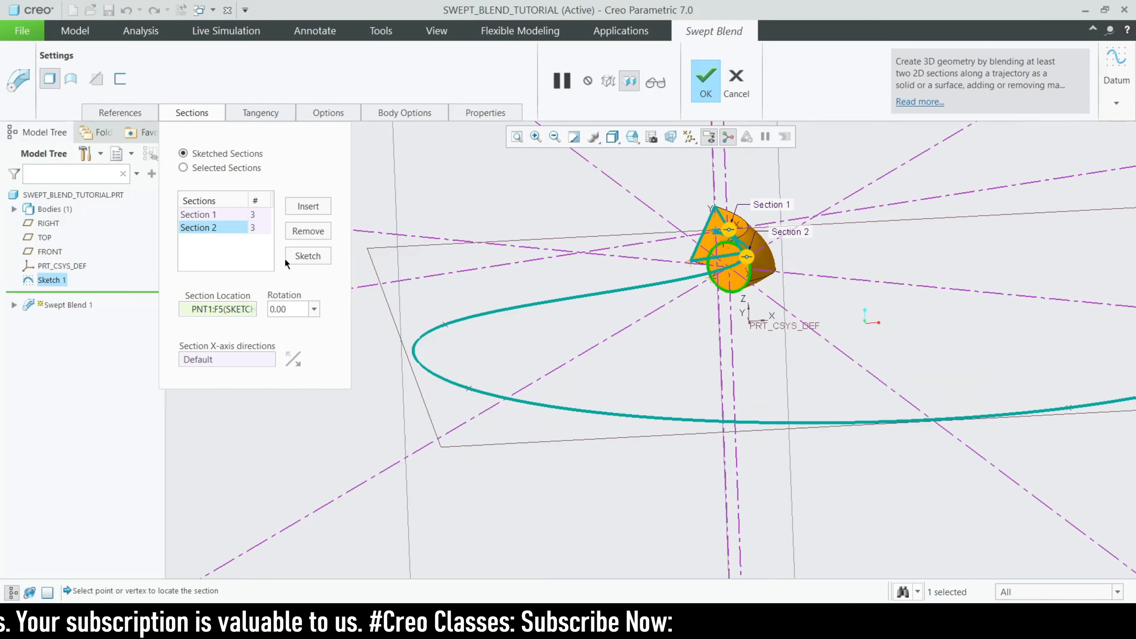
scroll(731, 335, "down", 3)
mouse_move(763, 329)
middle_mouse_down()
mouse_move(753, 341)
mouse_move(766, 343)
middle_mouse_up()
middle_click_drag(781, 280, 752, 281)
scroll(794, 238, "down", 3)
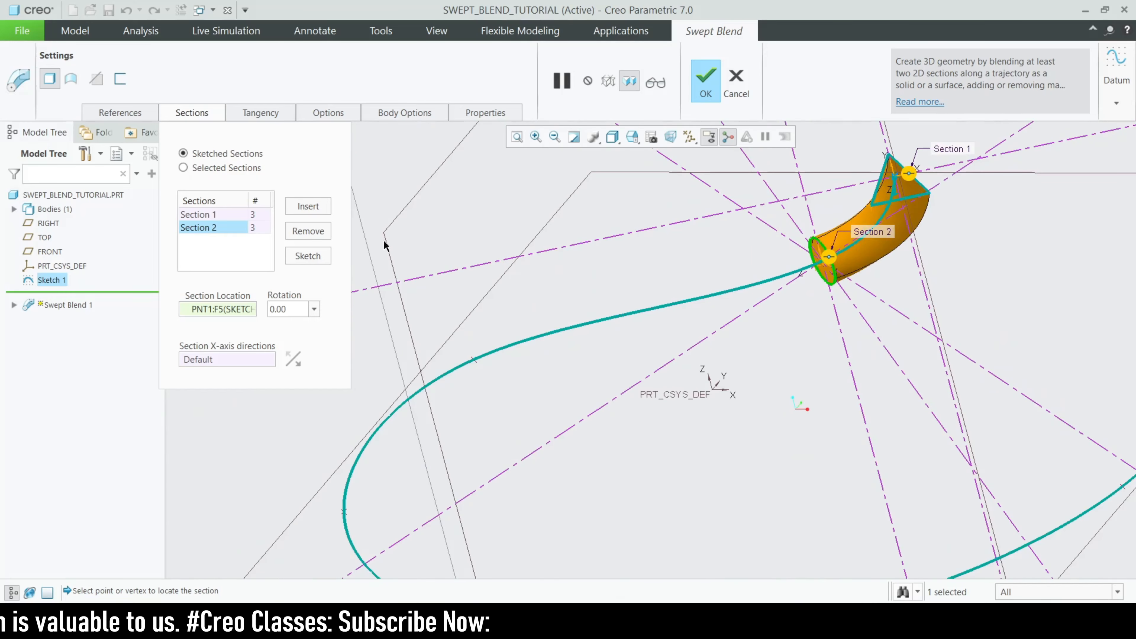
Insert a third section at trajectory point PNT2 and open its sketch facing the screen.
left_click(309, 206)
left_click(474, 359)
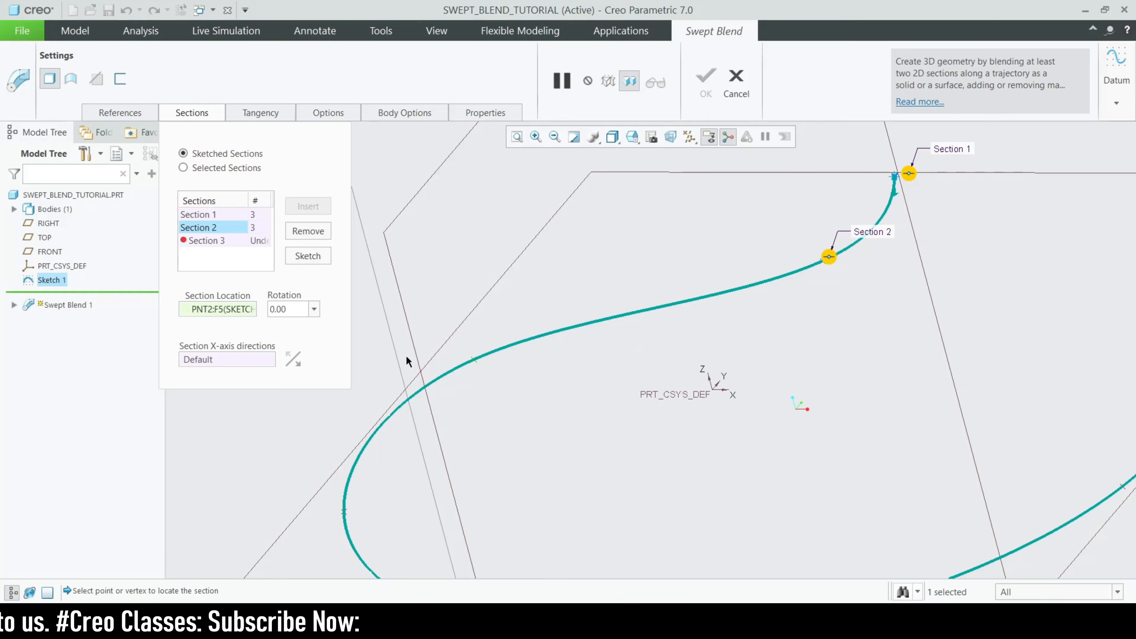
left_click(308, 256)
left_click(680, 137)
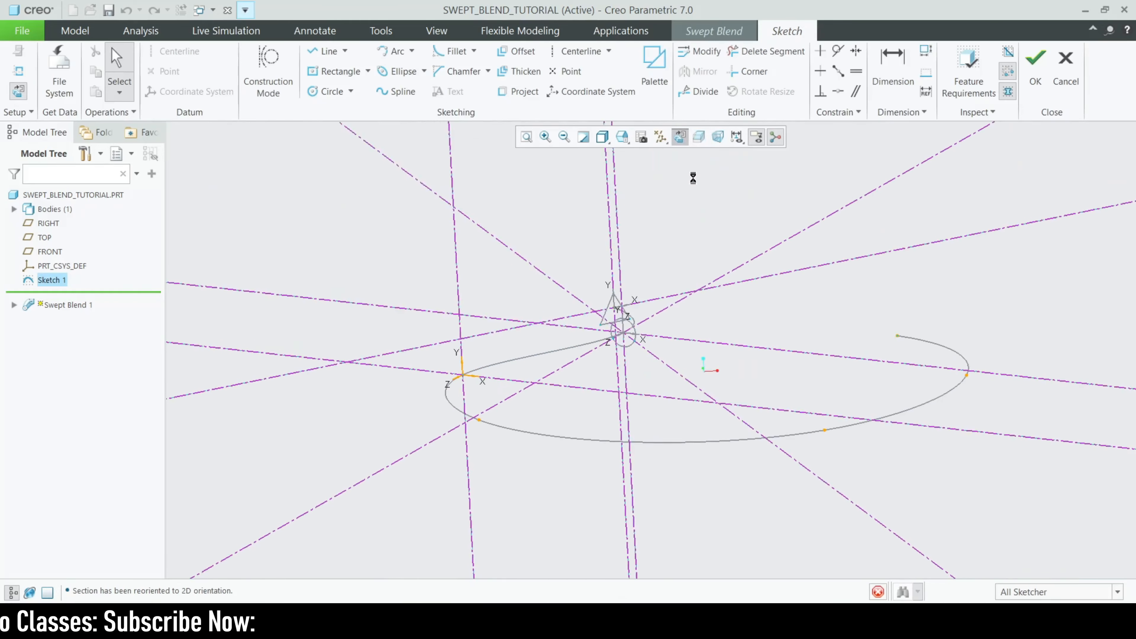
scroll(539, 353, "up", 2)
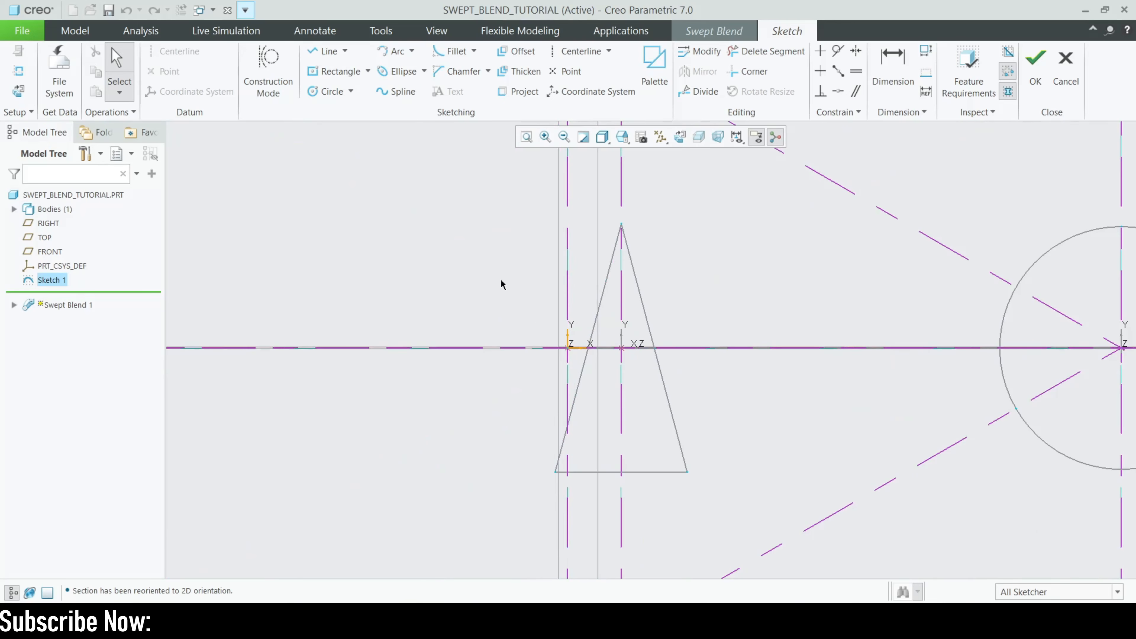
Sketch a circle about 22.5 in diameter centred on the origin of the third section.
left_click(331, 92)
left_click(569, 352)
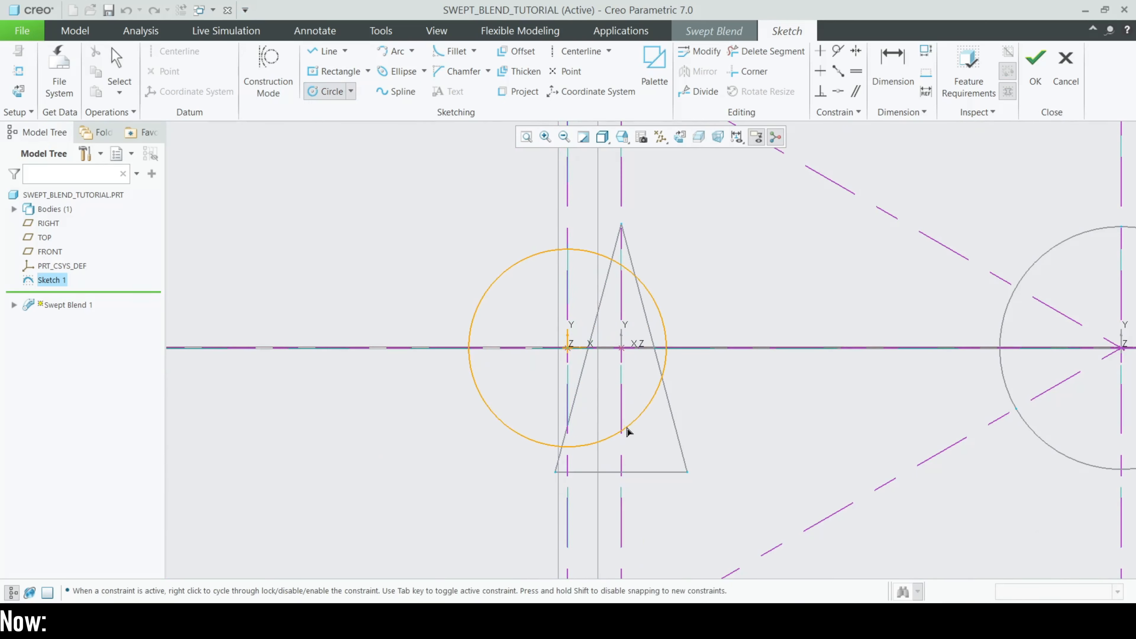
left_click(501, 419)
scroll(501, 420, "down", 2)
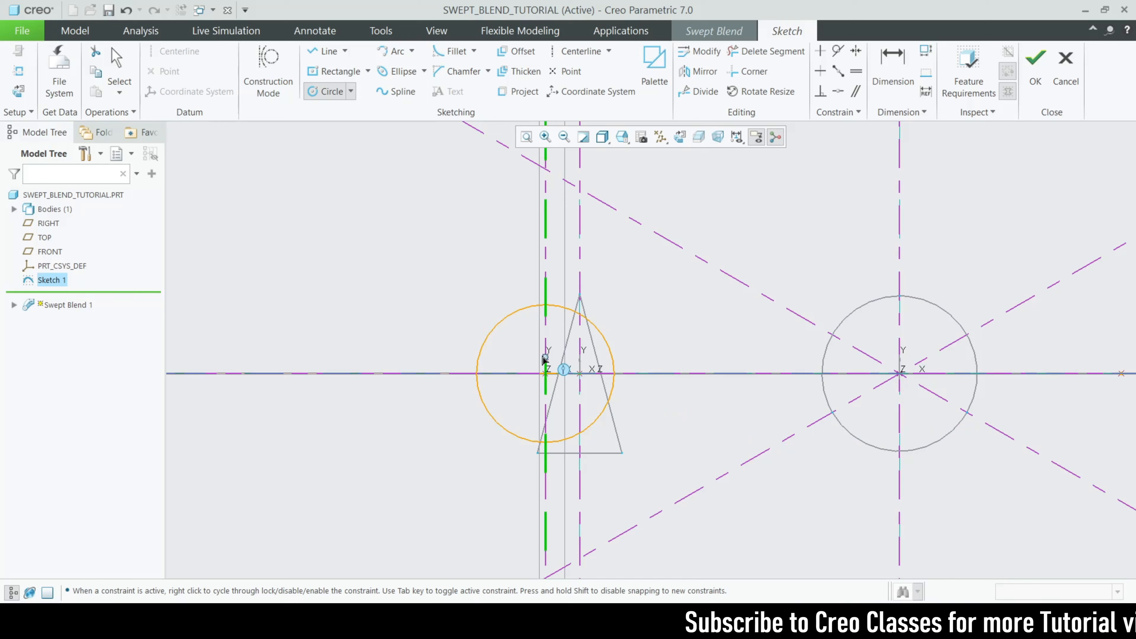
middle_click(546, 344)
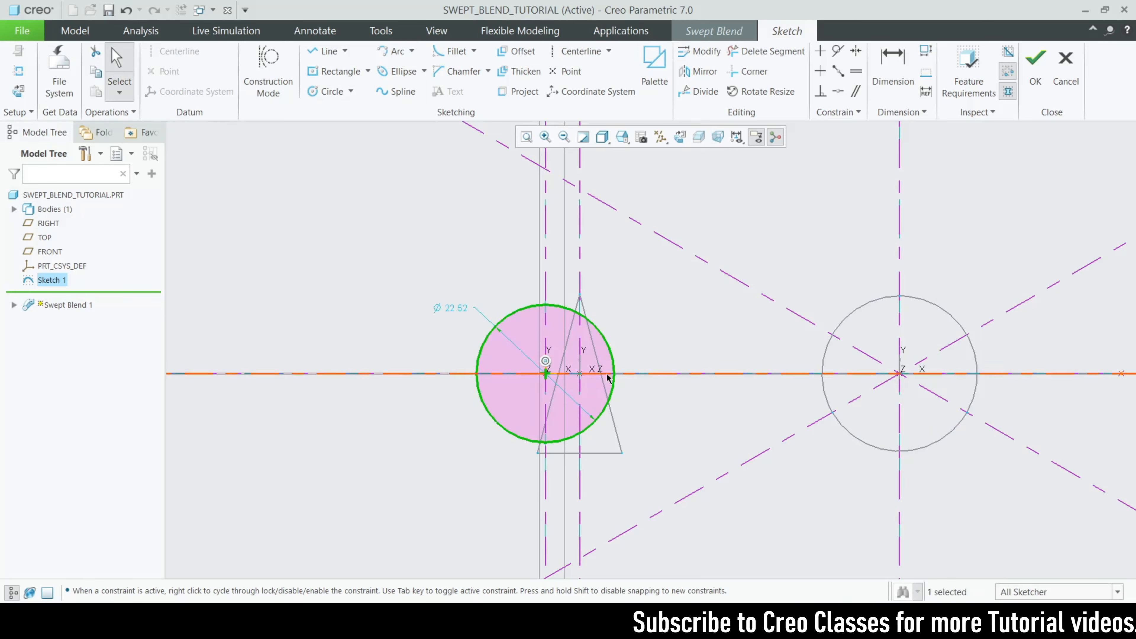
Set the circle's diameter to 10 and accept the third section's sketch.
double_click(456, 307)
type("10")
key("Return")
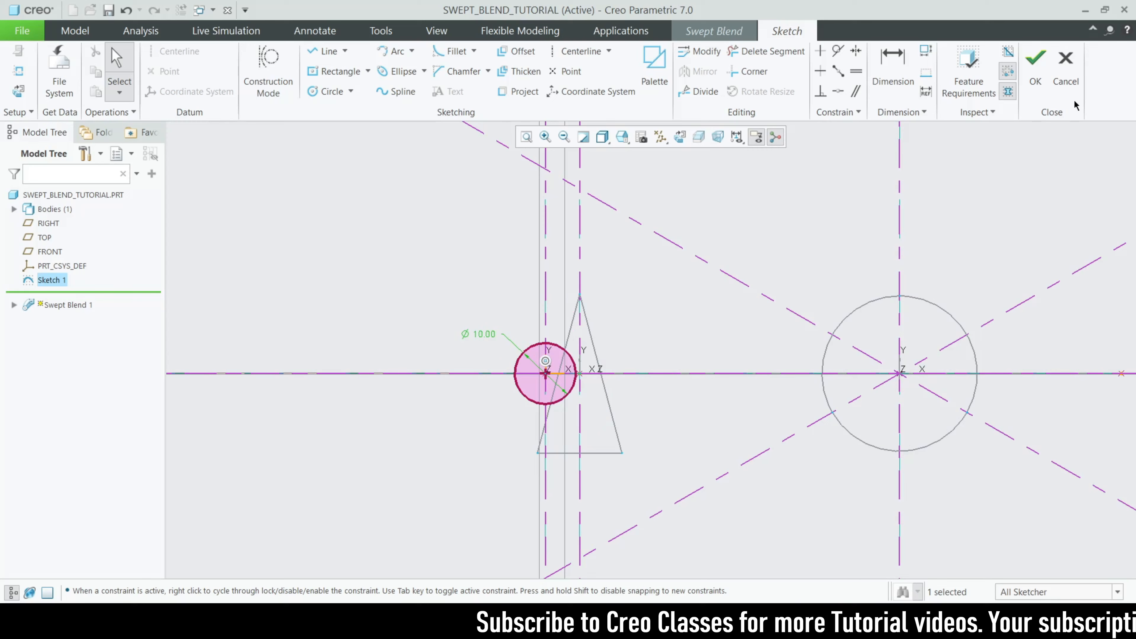
left_click(1035, 65)
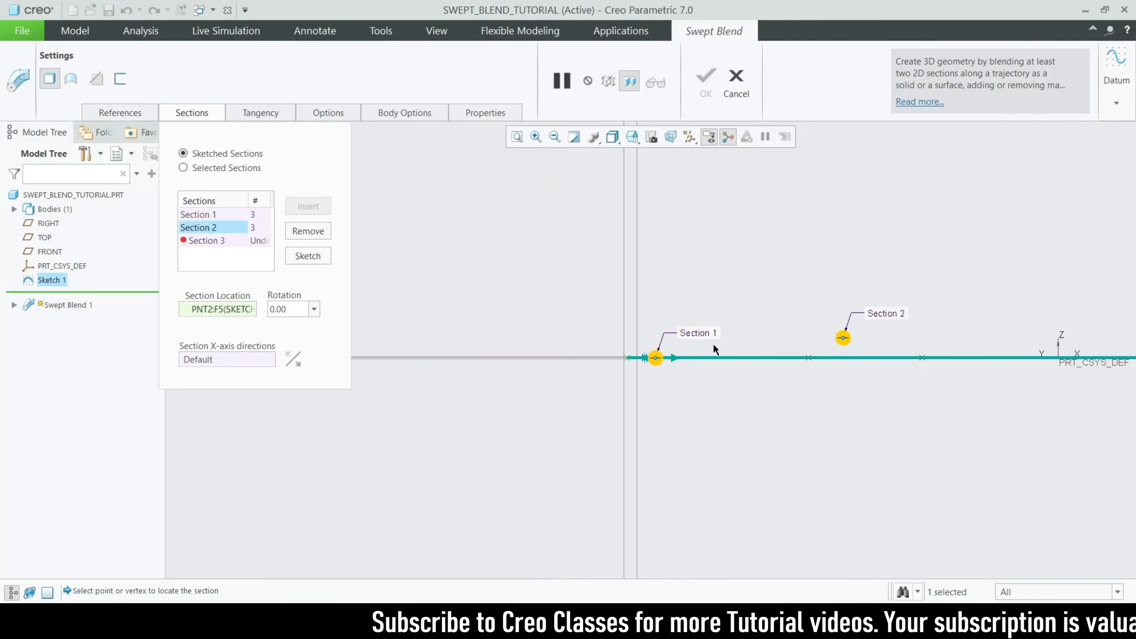
Reopen the sketch of the undefined Section 3 and orient it parallel to the screen.
mouse_move(883, 365)
middle_mouse_down()
mouse_move(844, 393)
mouse_move(742, 387)
middle_mouse_up()
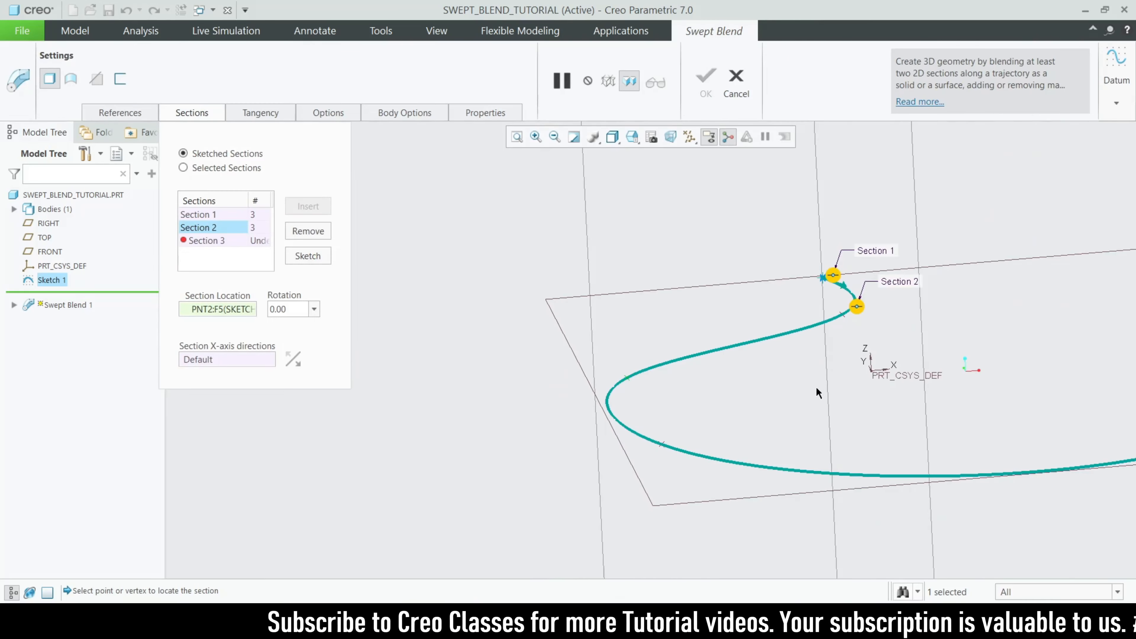
left_click(260, 241)
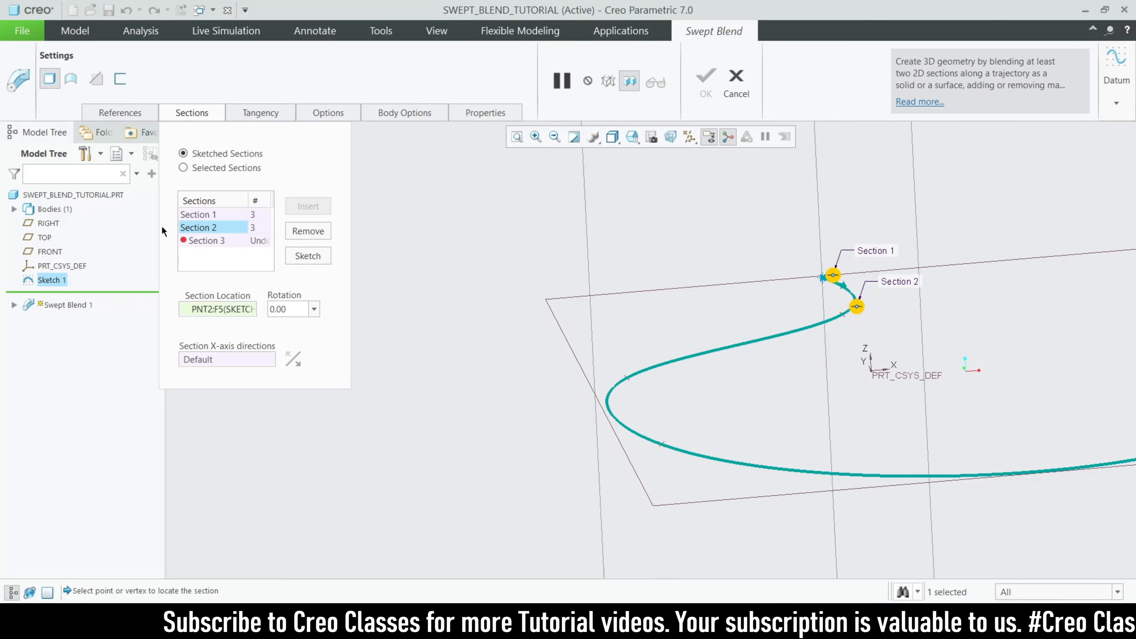
left_click(318, 256)
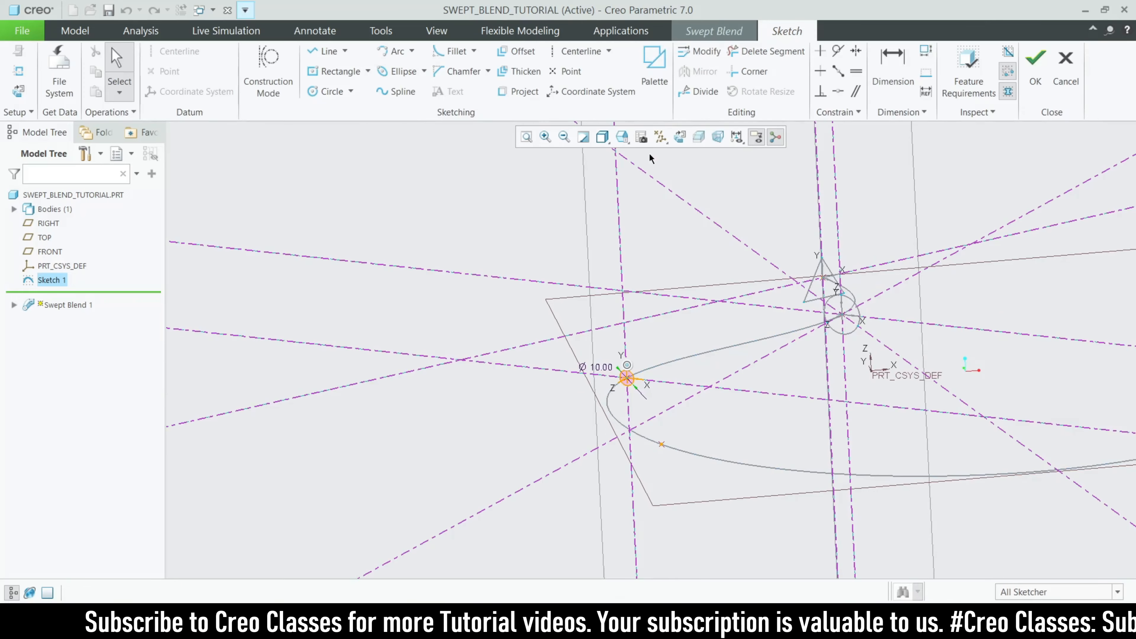
left_click(680, 138)
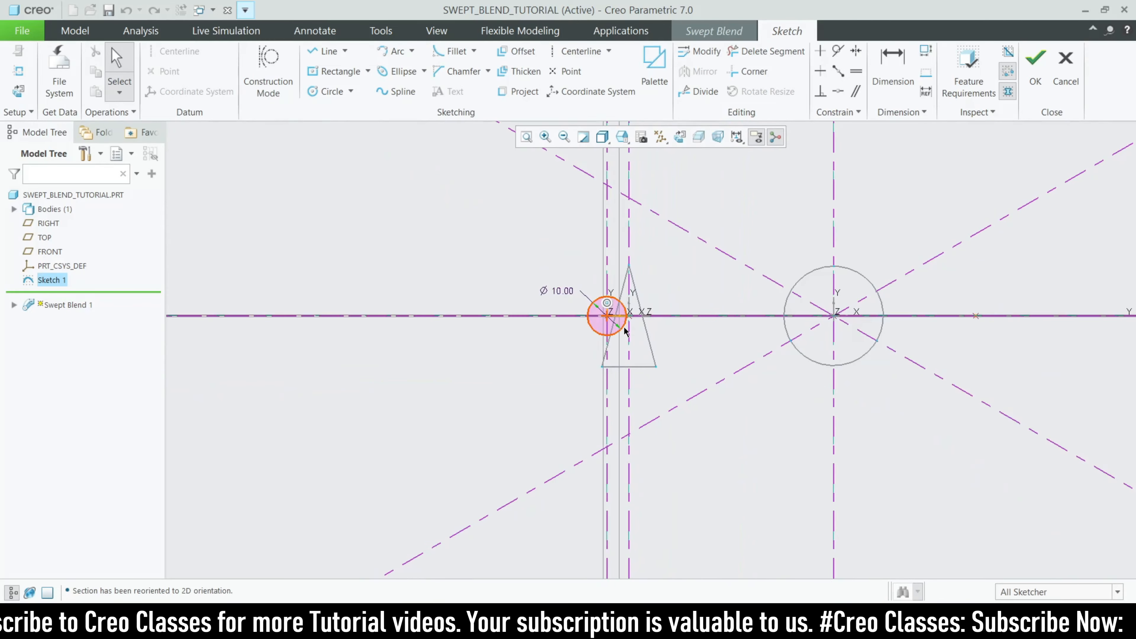
scroll(628, 325, "up", 2)
Try a diameter of 20 for the Section 3 circle, and restore it to 10.
double_click(548, 279)
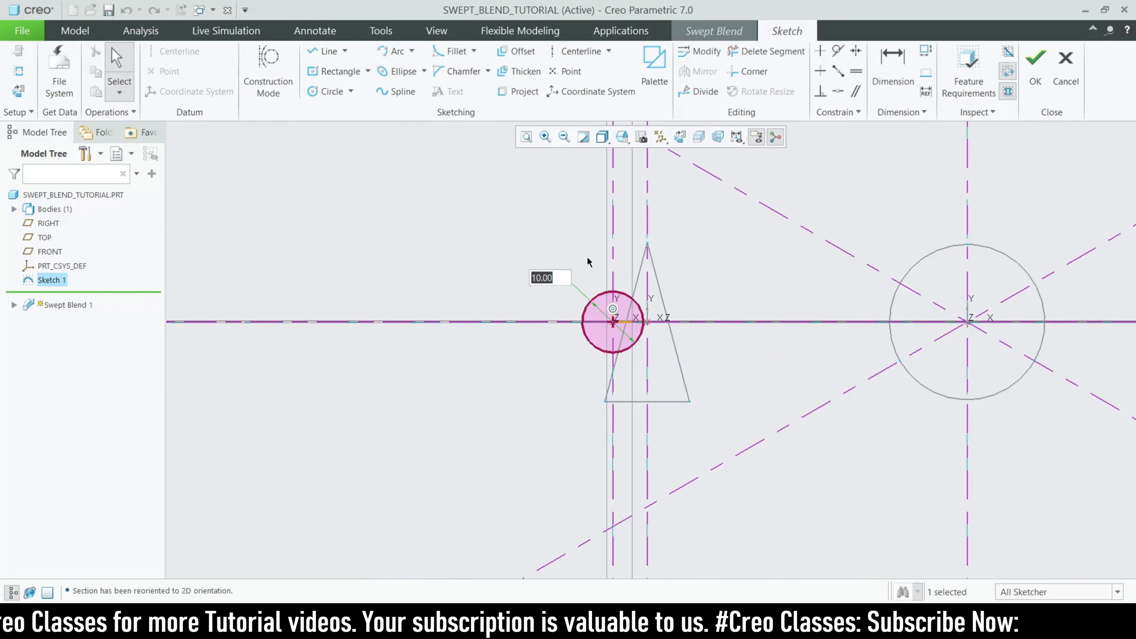
type("20")
key("Return")
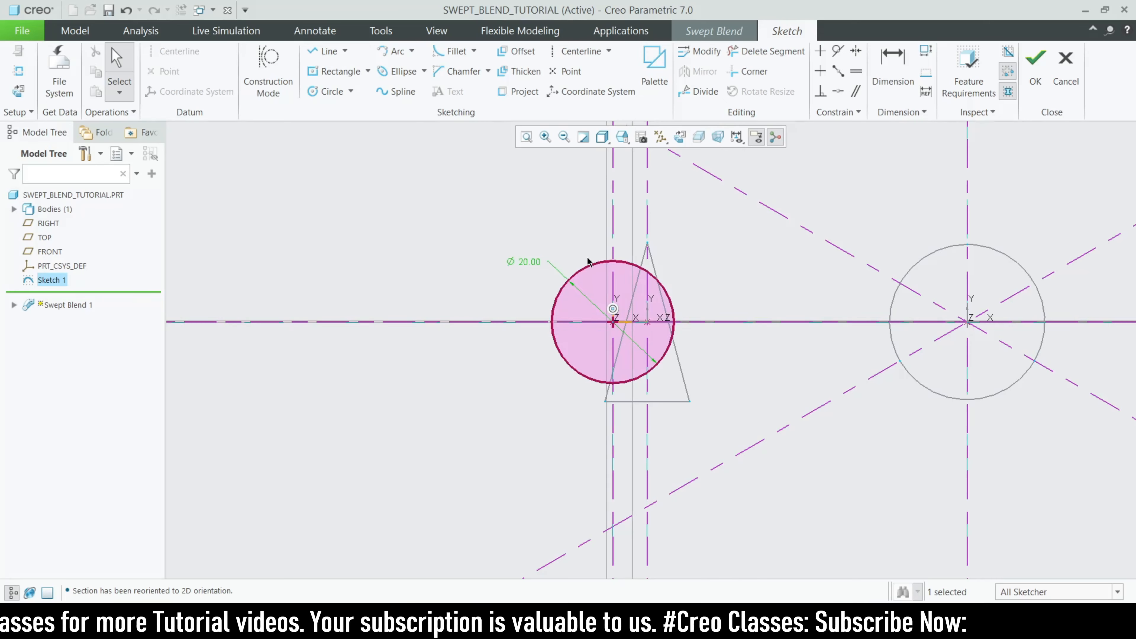
double_click(524, 263)
key("Return")
Divide the Section 3 circle at three places: lower right, lower left and near its top.
scroll(592, 340, "up", 3)
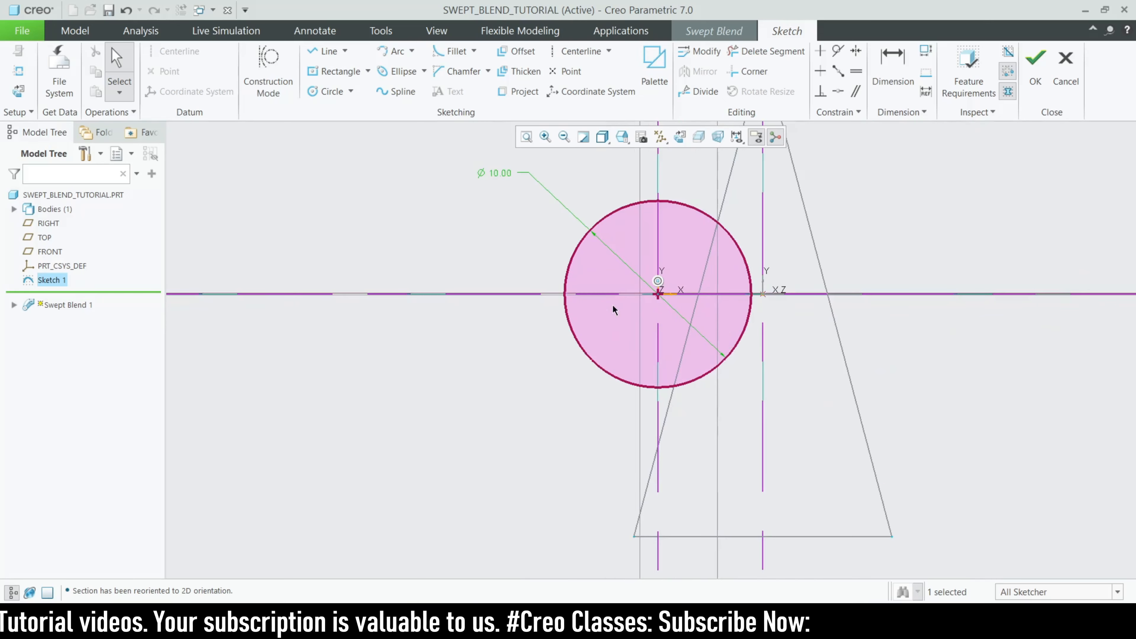
left_click(697, 91)
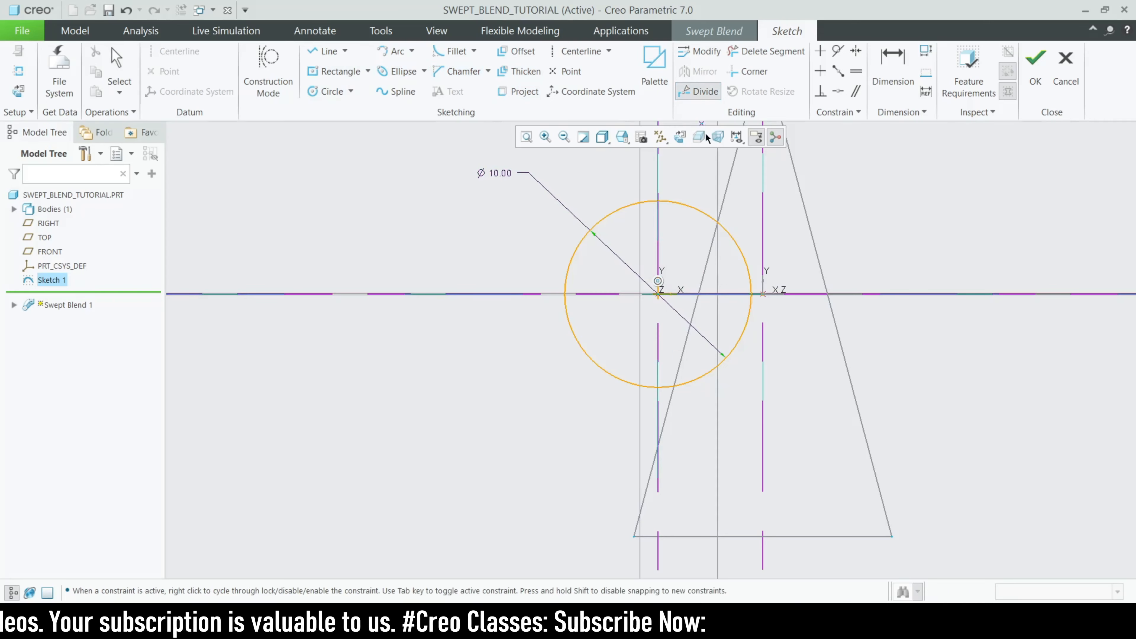
left_click(736, 345)
left_click(584, 358)
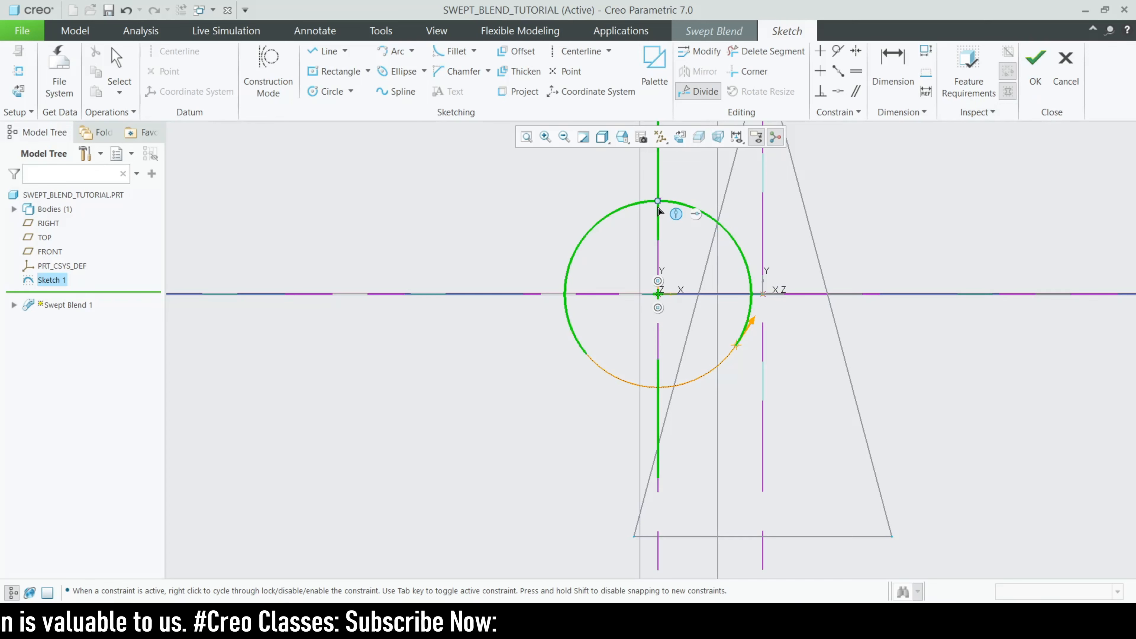
left_click(670, 202)
middle_click(587, 370)
Make the lower-left division vertex the start point of Section 3 and accept the sketch.
left_click(585, 355)
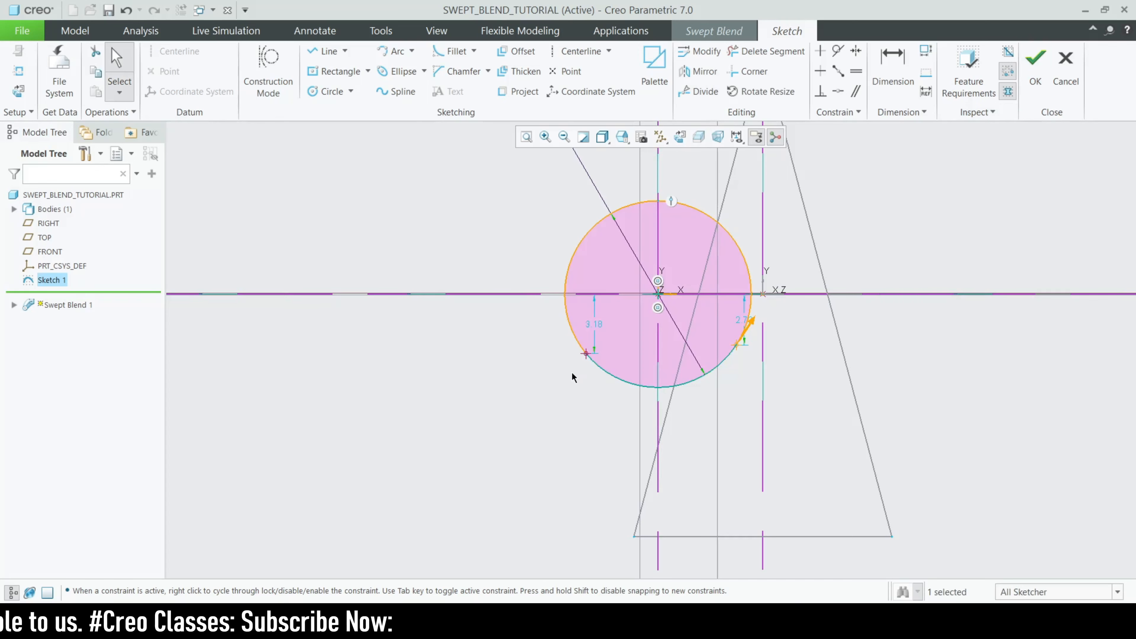
right_click(586, 356)
left_click(618, 234)
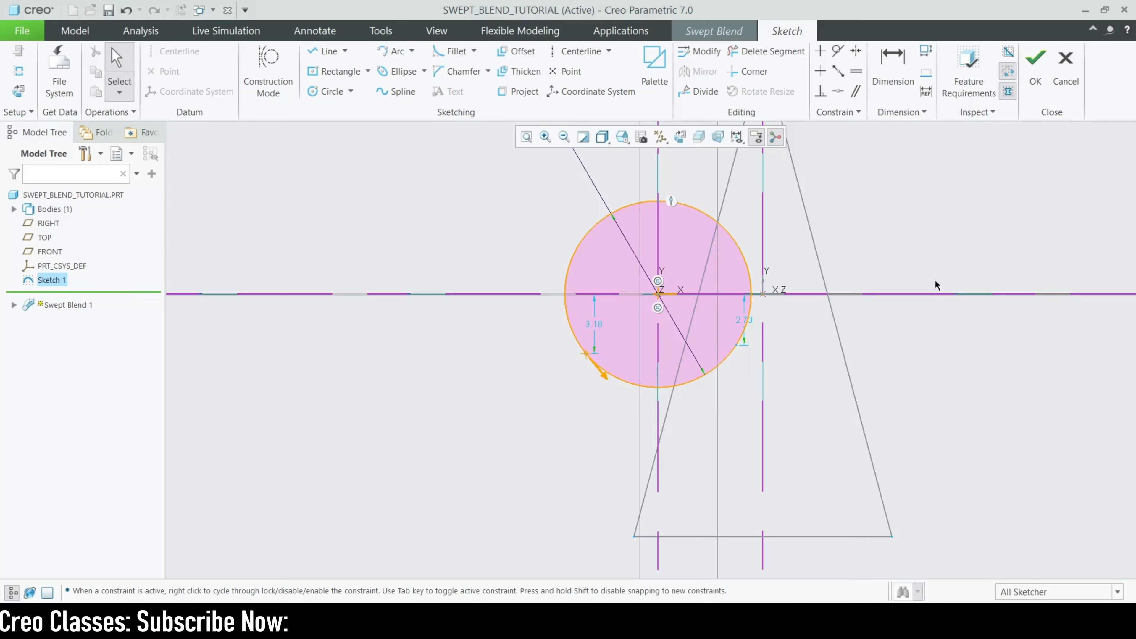
left_click(1035, 63)
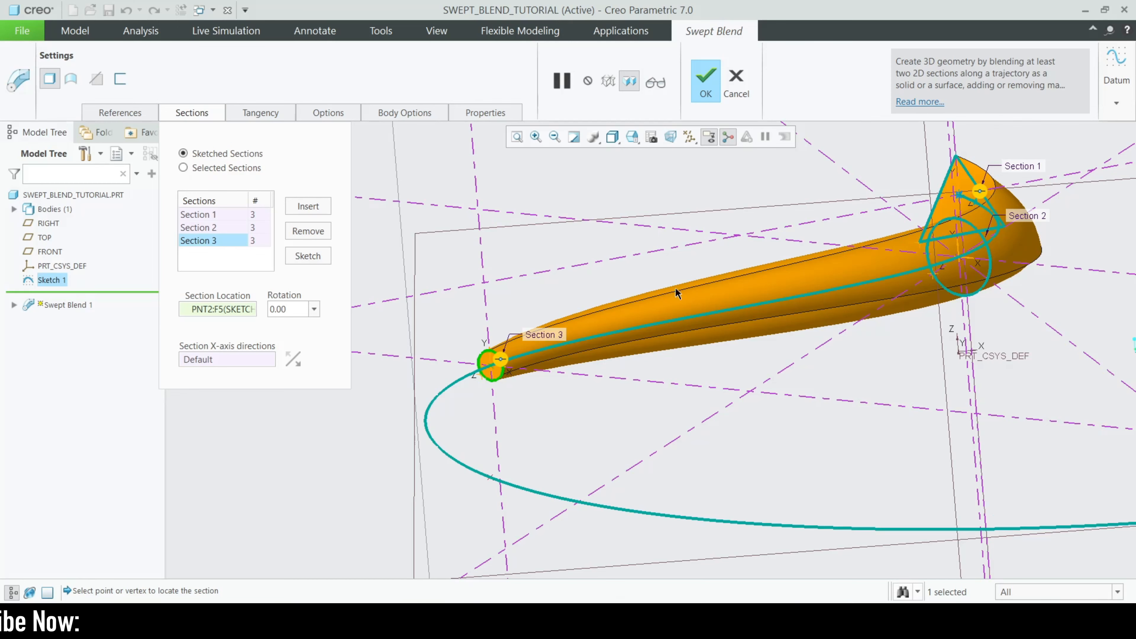
Insert a fourth section located at trajectory point PNT3.
scroll(530, 360, "up", 3)
left_click(310, 203)
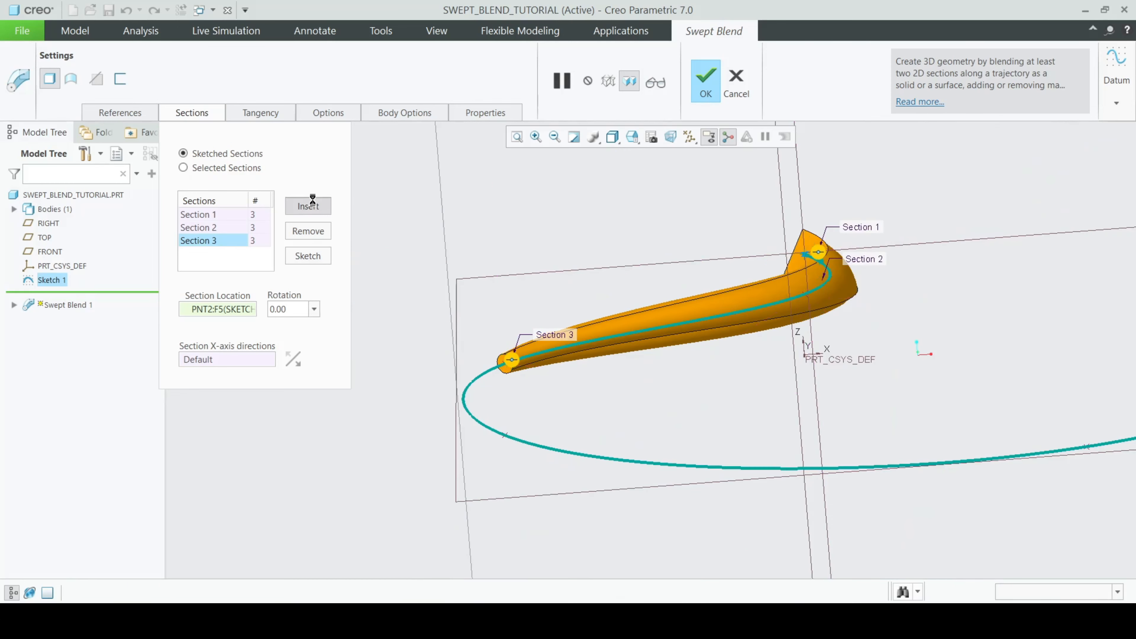
scroll(581, 298, "up", 4)
middle_click_drag(697, 313, 643, 344)
left_click(553, 314)
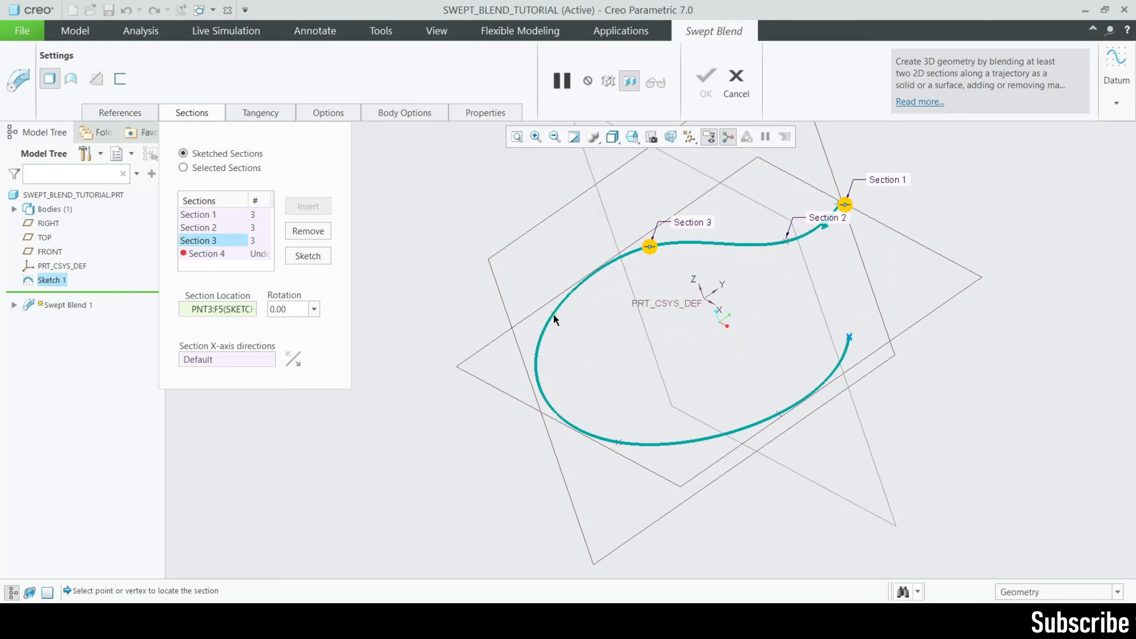
Open the Section 4 sketch in 2D orientation and draw an ellipse centred on the section origin, about 36 wide and 179 high.
left_click(313, 257)
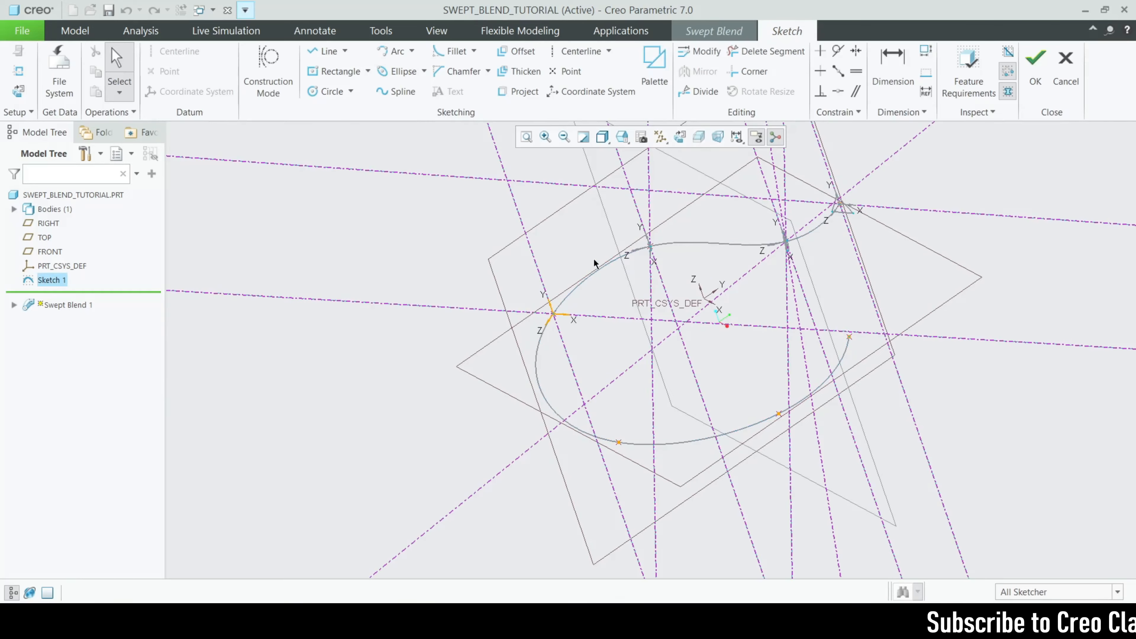
left_click(679, 138)
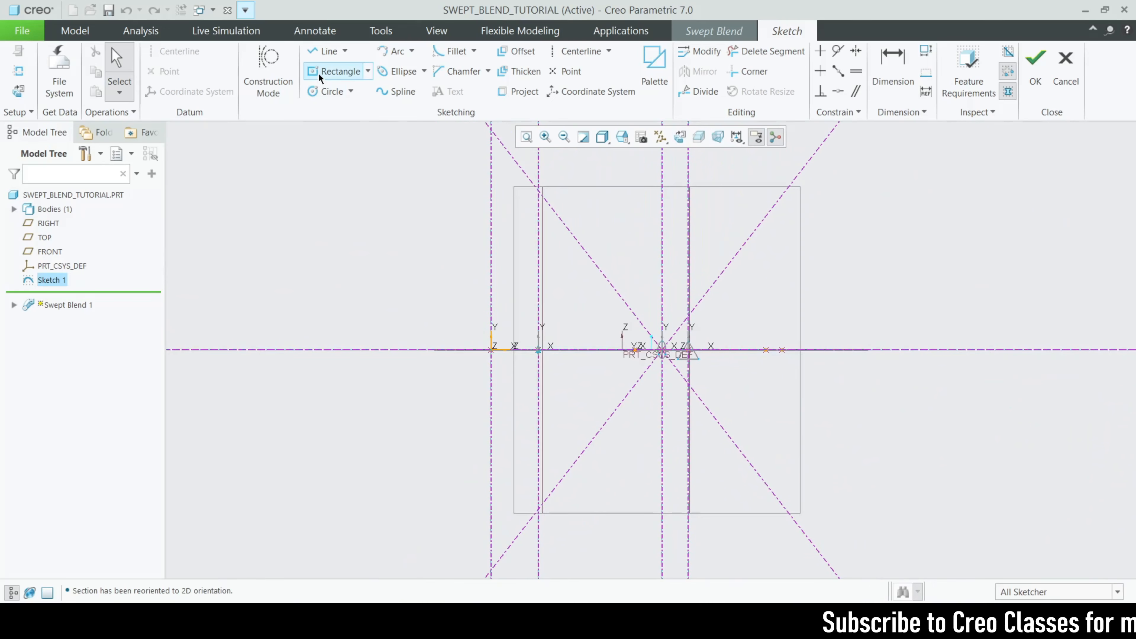
left_click(337, 71)
scroll(475, 341, "down", 2)
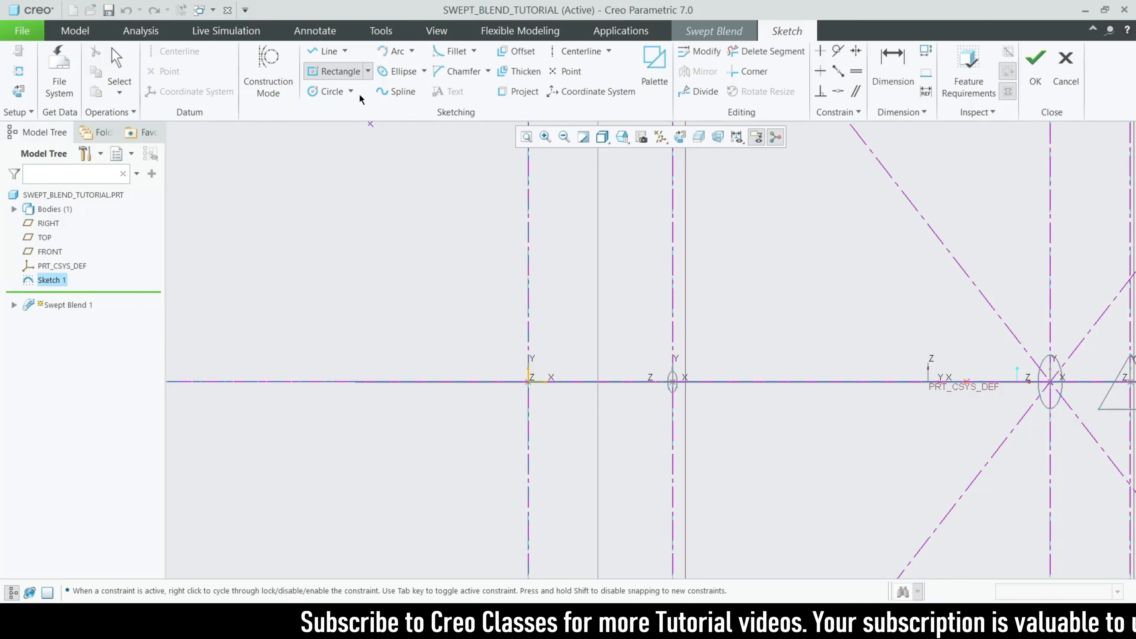
left_click(423, 72)
left_click(429, 103)
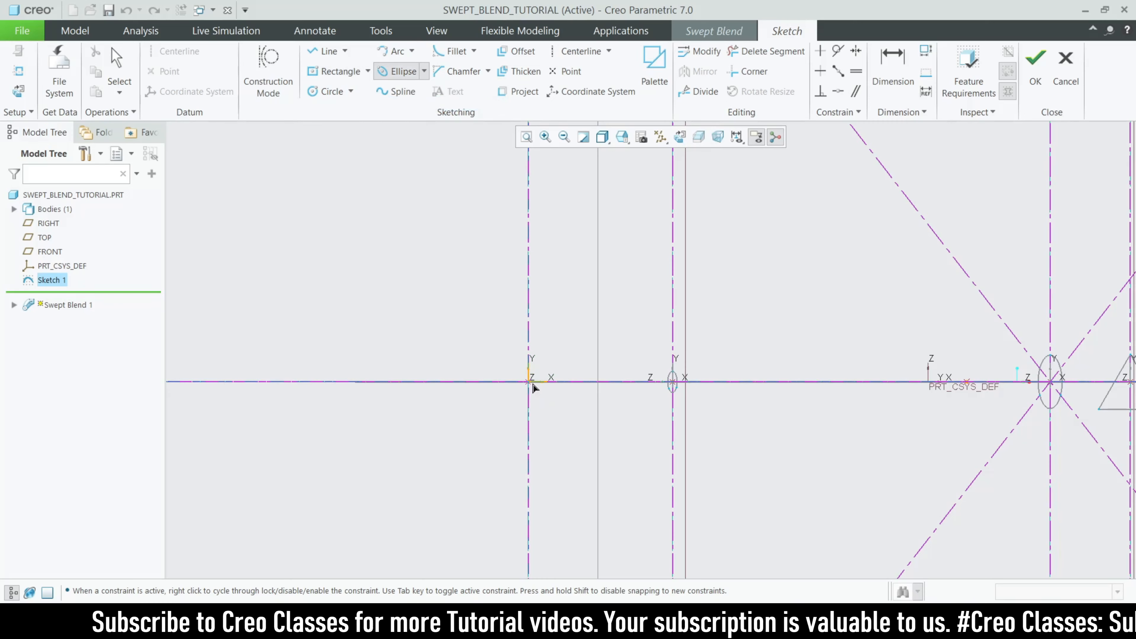
left_click(529, 193)
left_click(566, 212)
scroll(630, 251, "up", 2)
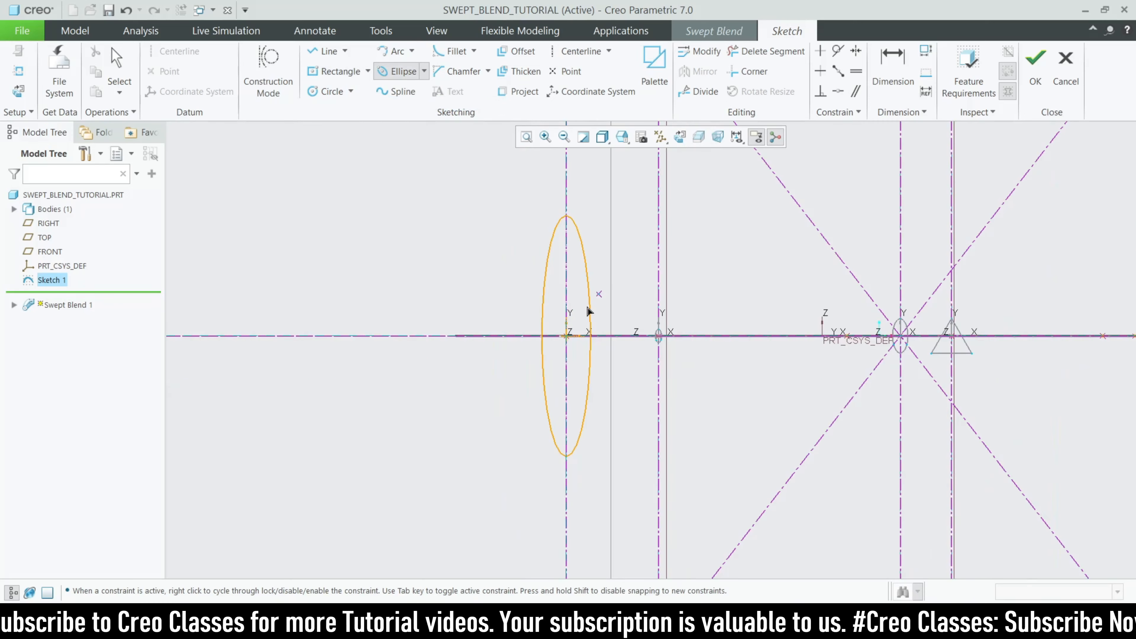
scroll(557, 393, "down", 2)
middle_click(580, 378)
scroll(581, 378, "up", 2)
scroll(551, 277, "down", 1)
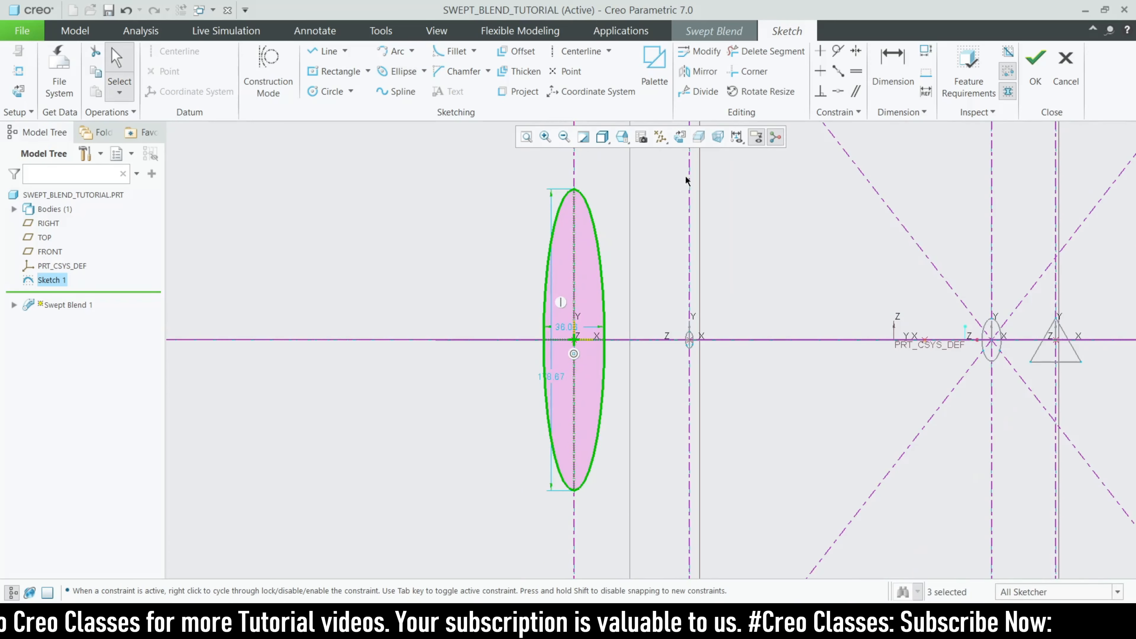
Divide the Section 4 ellipse at three places: lower right, middle of the left side and upper right.
left_click(699, 92)
scroll(610, 397, "down", 1)
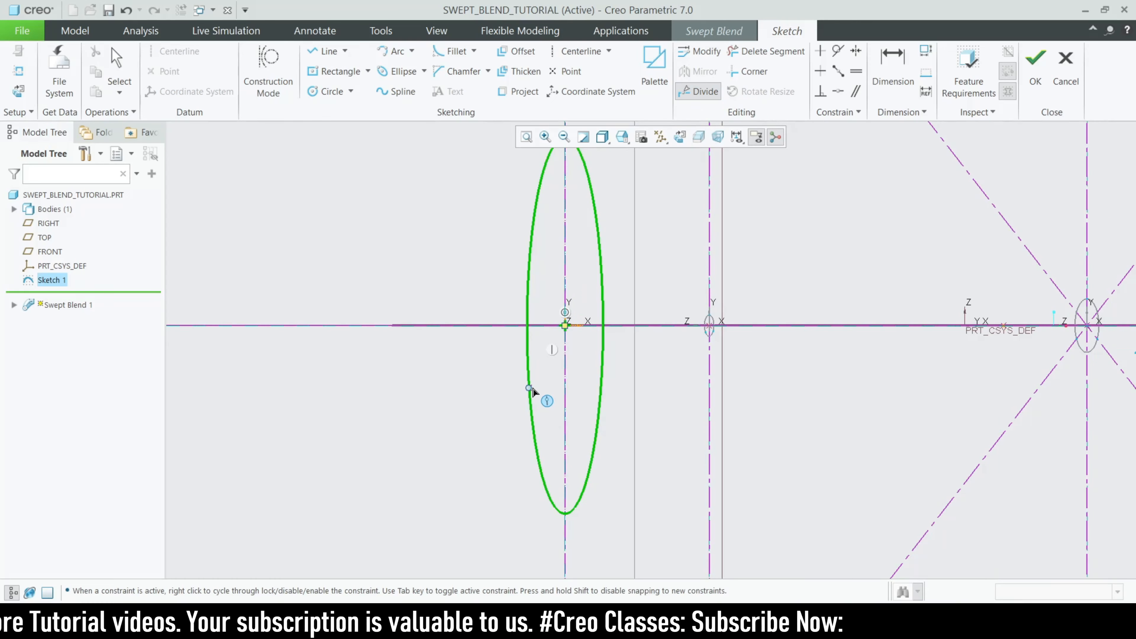
left_click(527, 312)
left_click(607, 205)
middle_click(619, 335)
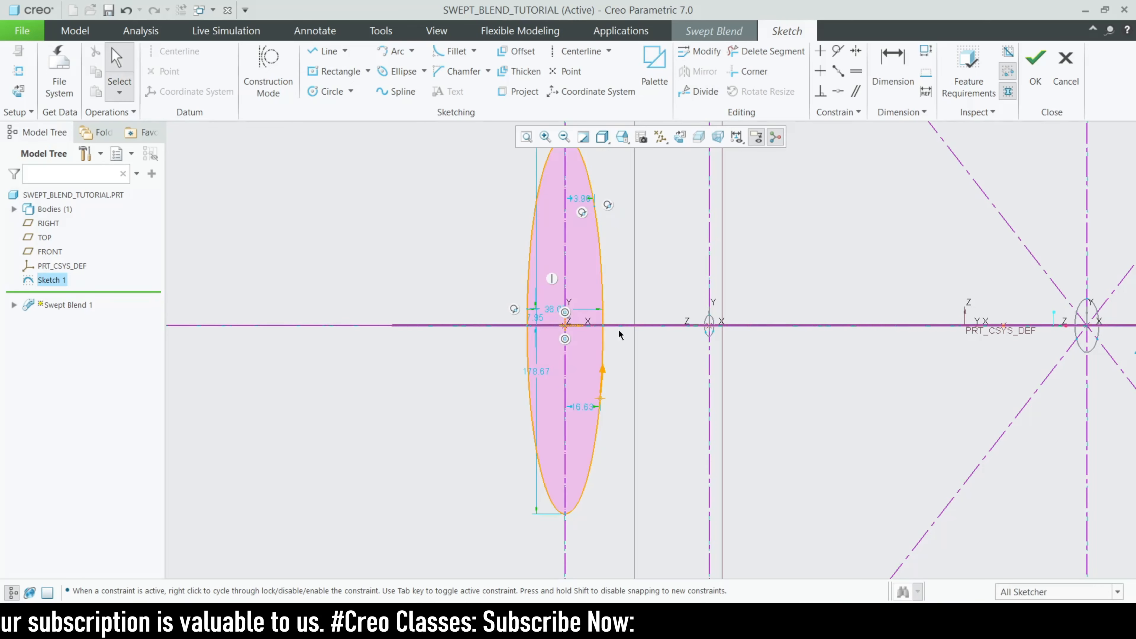
Make the left division vertex the start point of Section 4 and accept the sketch.
left_click(529, 311)
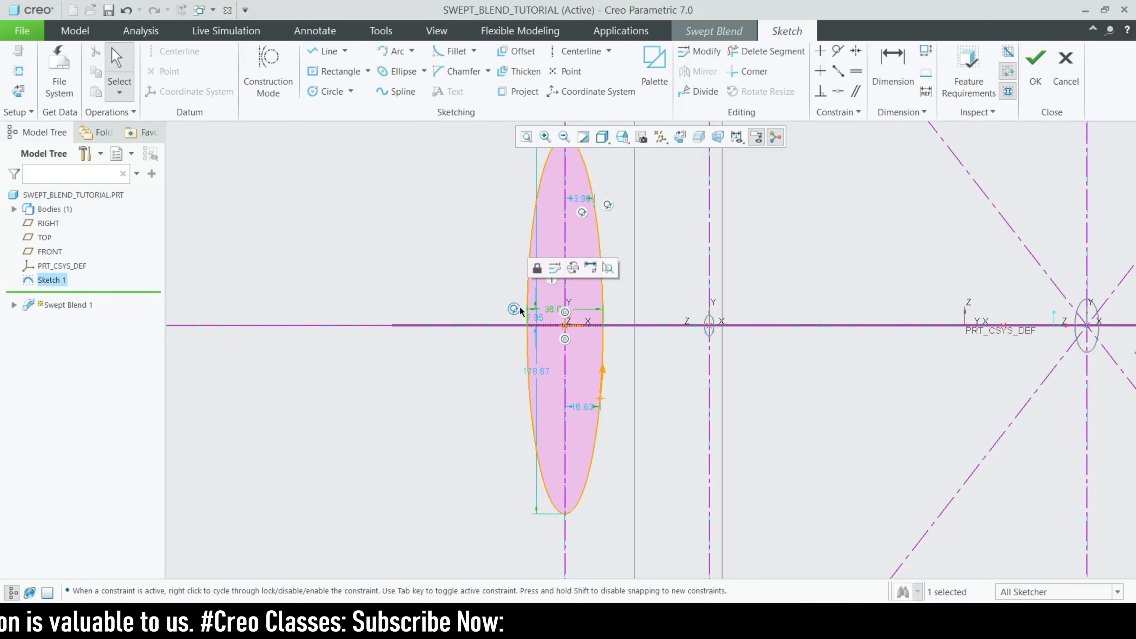
right_click(500, 293)
left_click(554, 390)
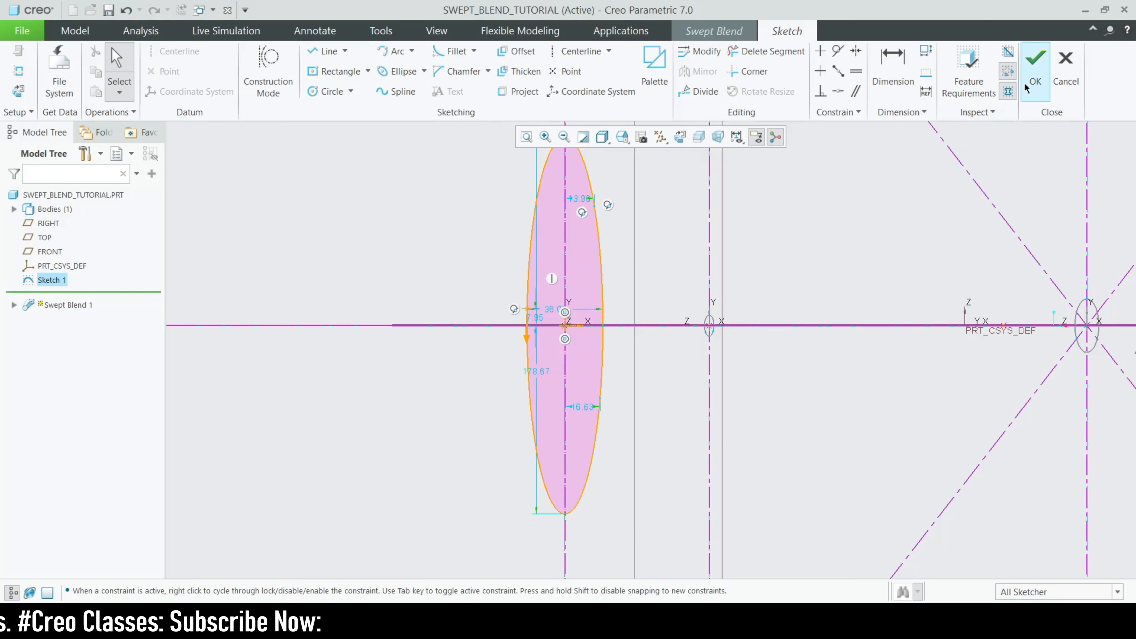
left_click(1034, 60)
middle_click_drag(534, 264, 603, 458)
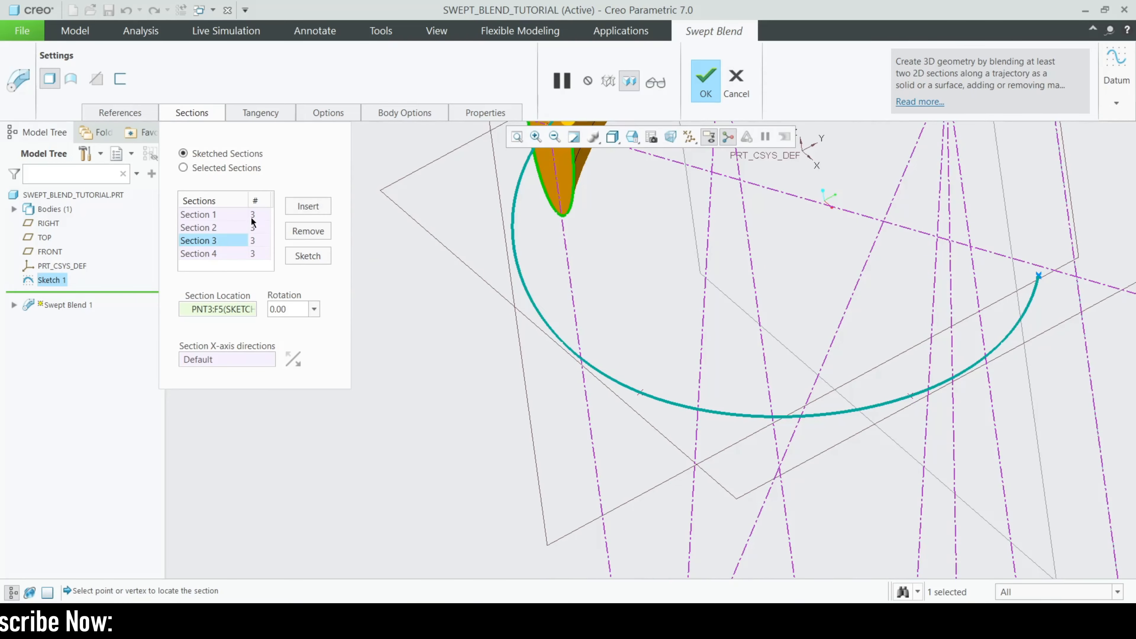
Insert a fifth section located at trajectory point PNT4 and open its sketch.
left_click(308, 206)
left_click(640, 391)
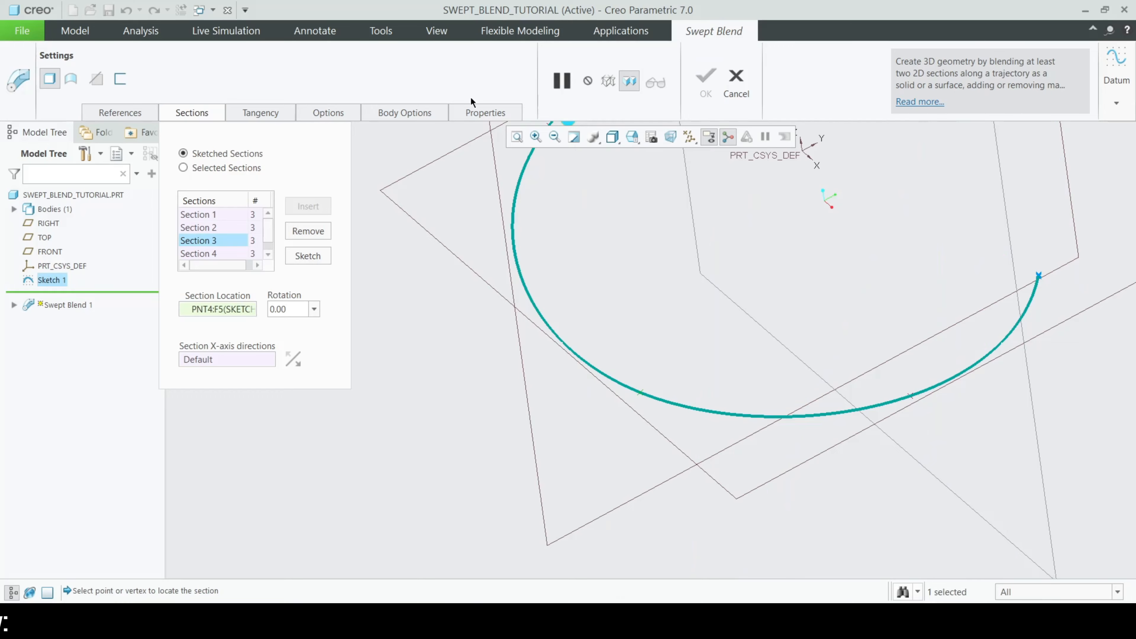
left_click(308, 256)
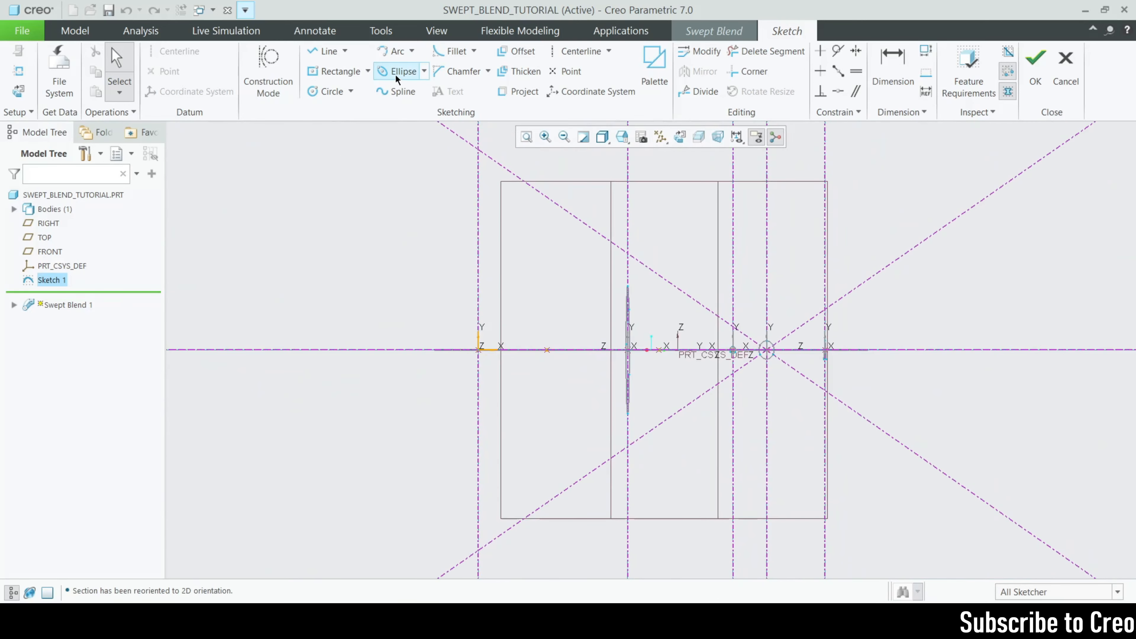
Draw an ellipse about 60 wide centred on the Section 5 origin and set its height to 250.
left_click(398, 71)
scroll(492, 380, "up", 3)
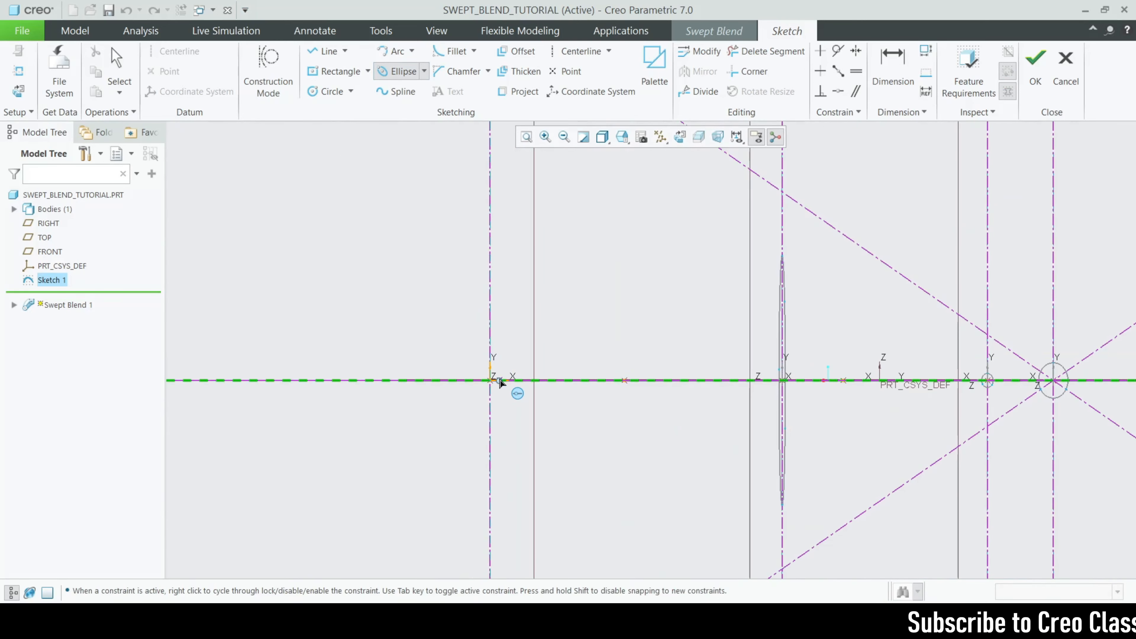
left_click(490, 242)
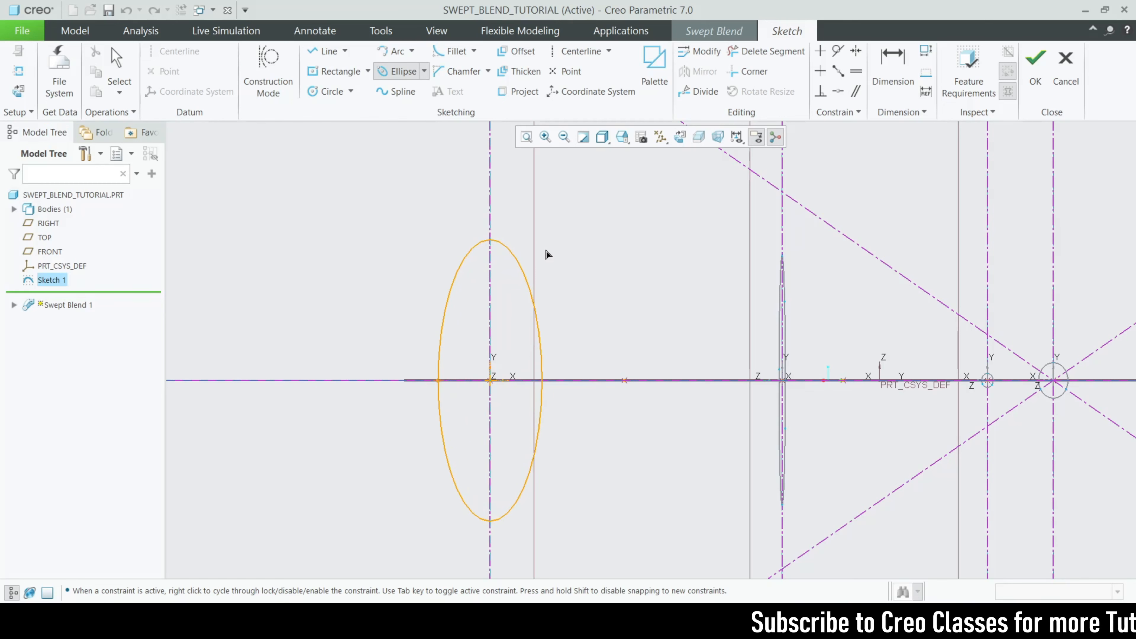
left_click(531, 313)
middle_click(504, 360)
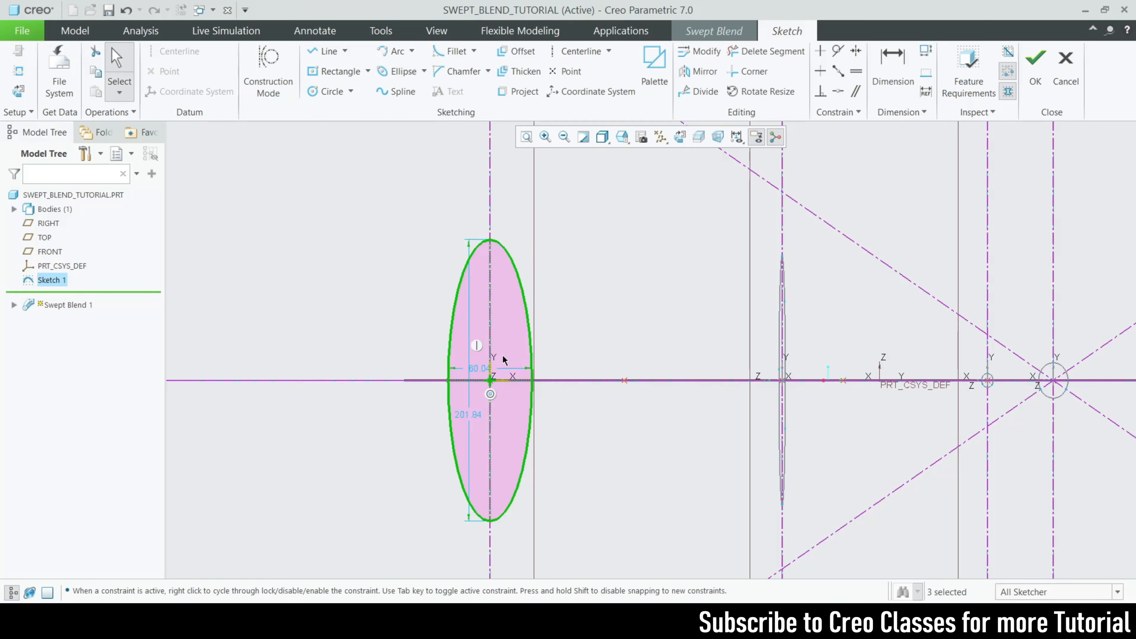
double_click(470, 416)
type("250")
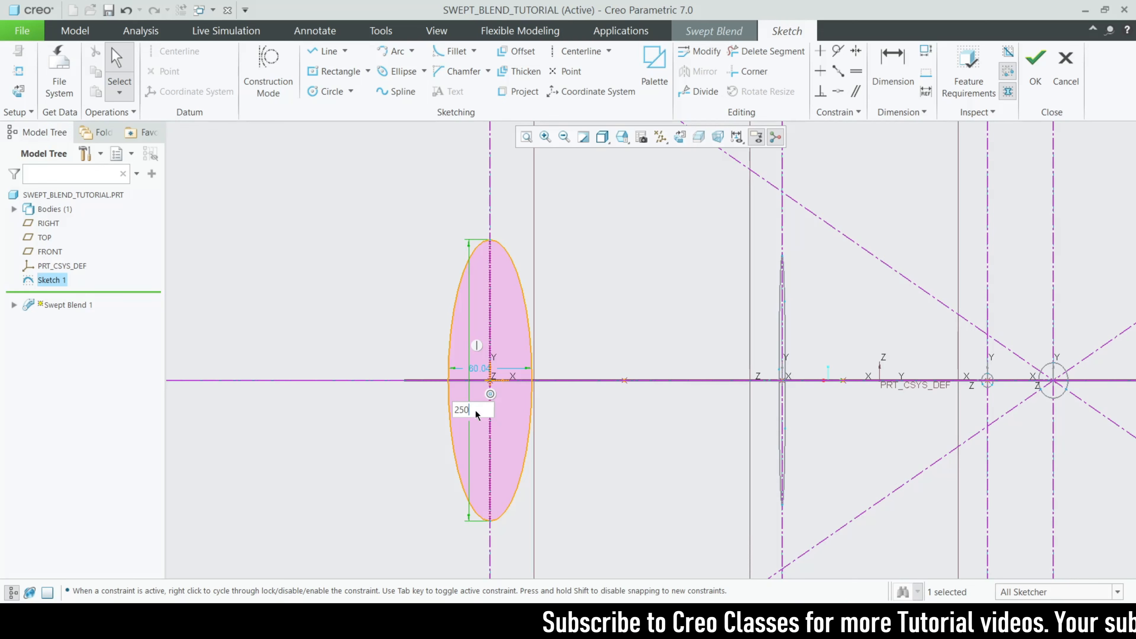
key("Return")
Divide the Section 5 ellipse at three places: lower right, left side just above the horizontal reference and upper right.
left_click(699, 91)
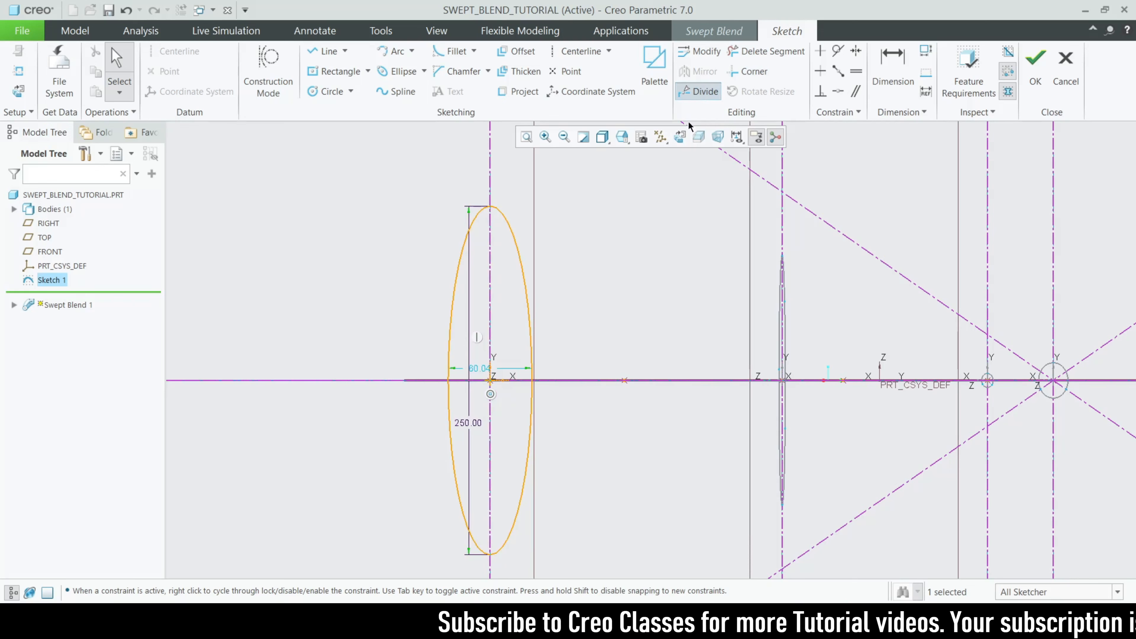
left_click(449, 358)
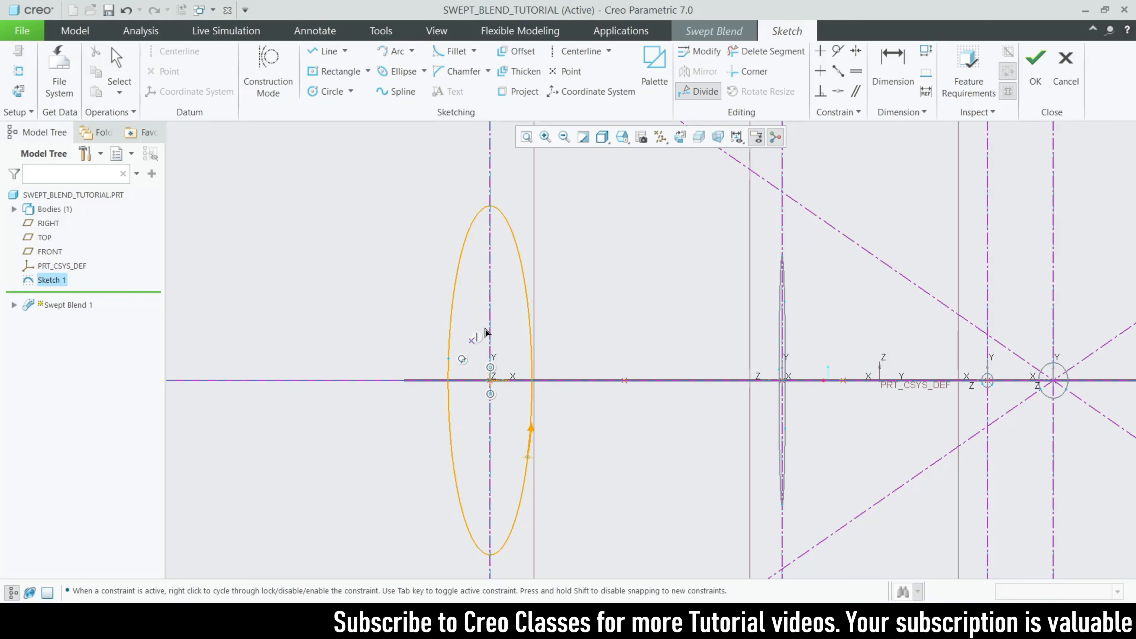
left_click(520, 264)
middle_click(475, 379)
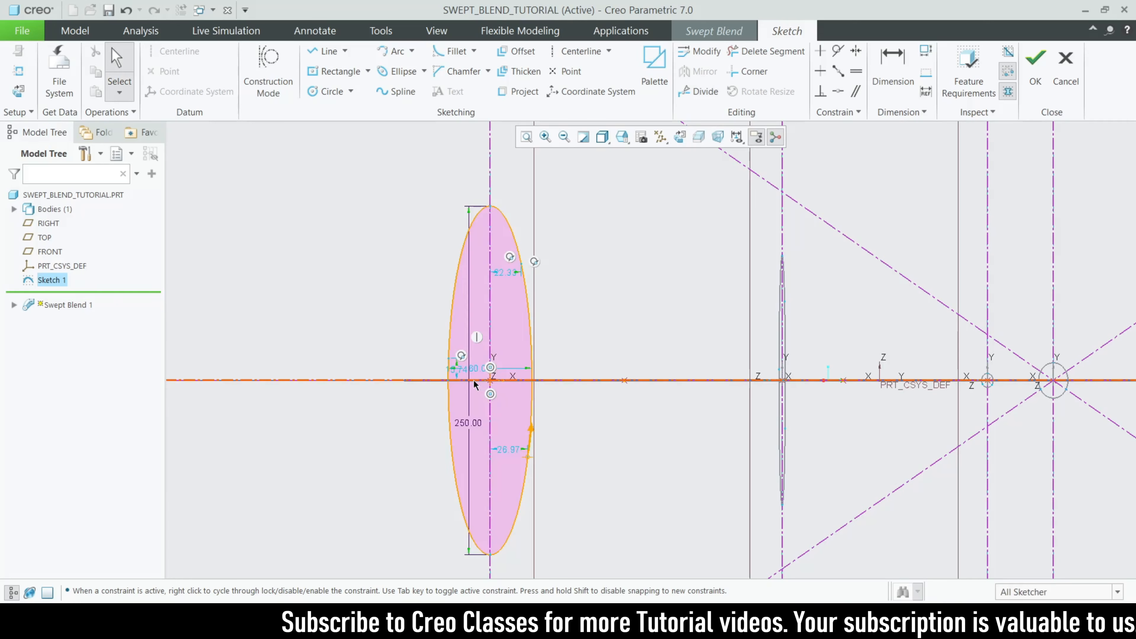
Make the left division vertex the start point of Section 5 and accept the sketch.
left_click(449, 361)
right_click(426, 358)
left_click(459, 459)
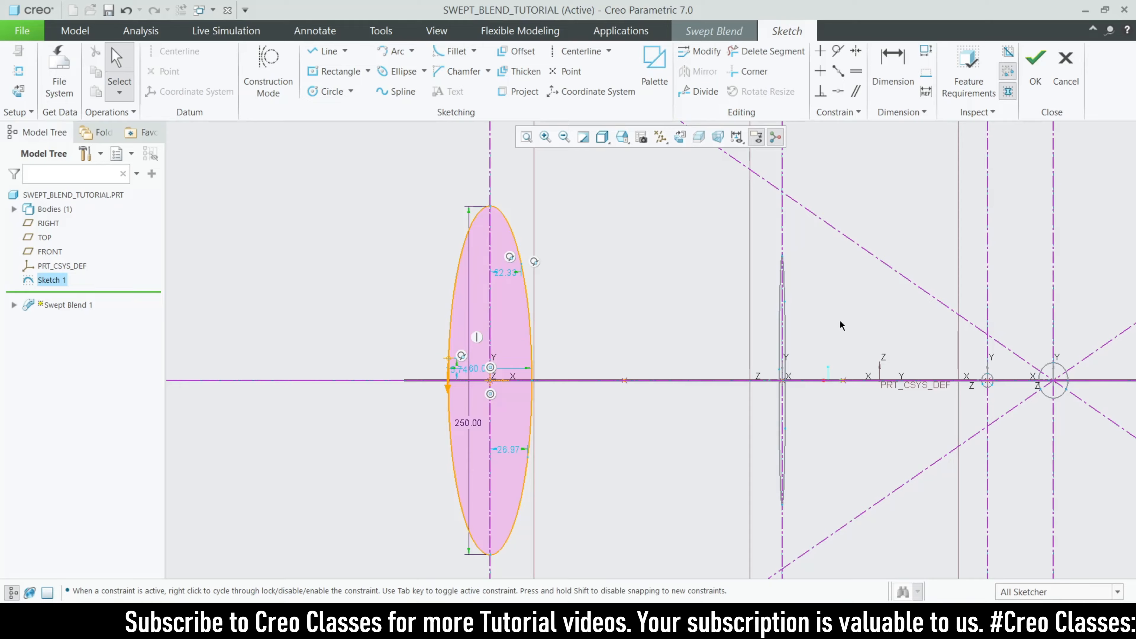
left_click(1035, 67)
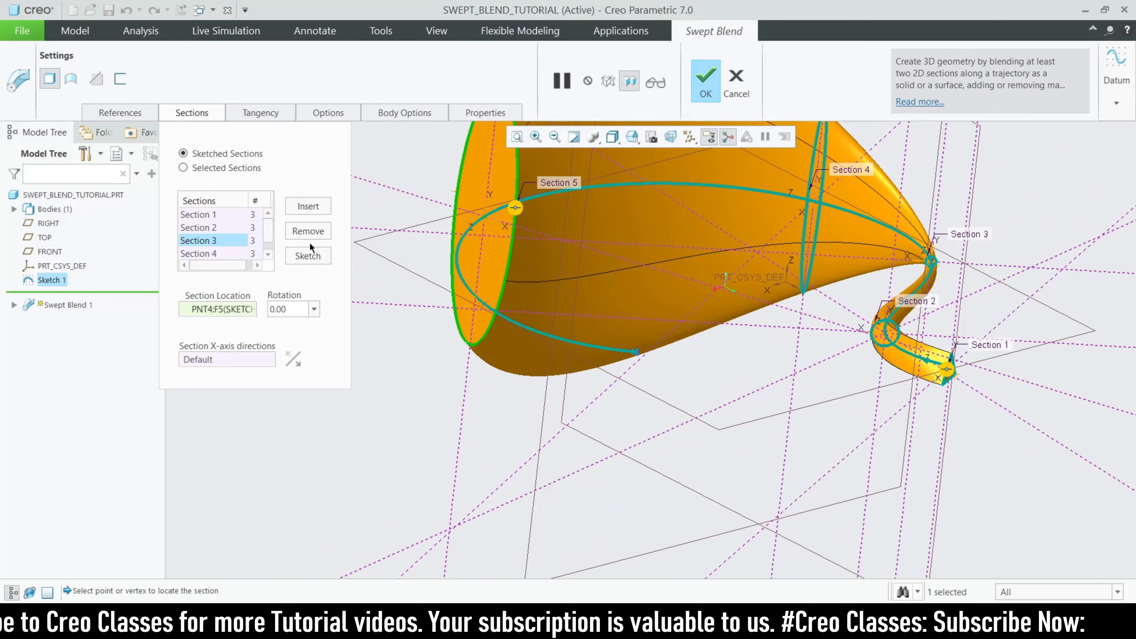
Insert a sixth section at the trajectory's end and sketch an ellipse centred on its origin, about 11 wide and 21 high.
left_click(303, 207)
left_click(304, 255)
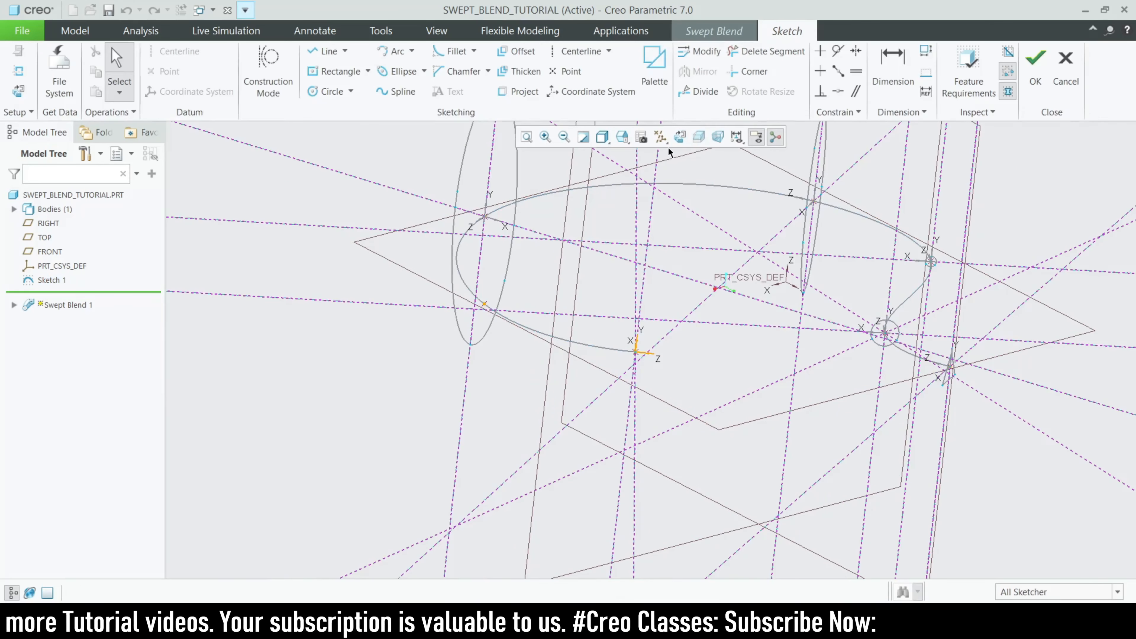
left_click(326, 92)
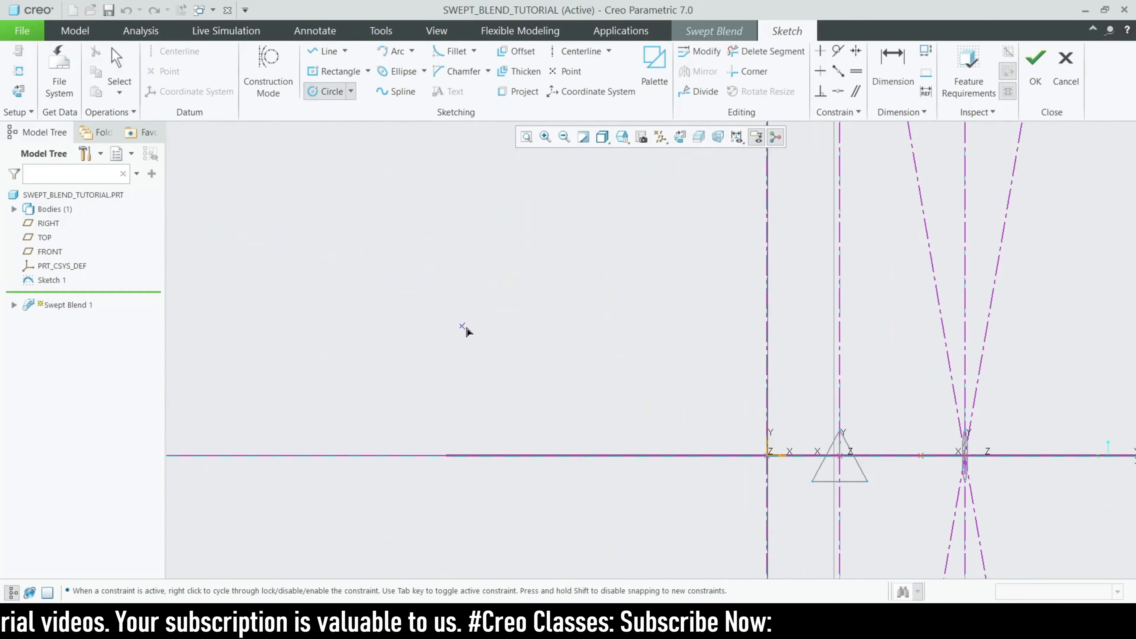
scroll(591, 421, "down", 2)
scroll(820, 478, "up", 3)
scroll(810, 475, "down", 3)
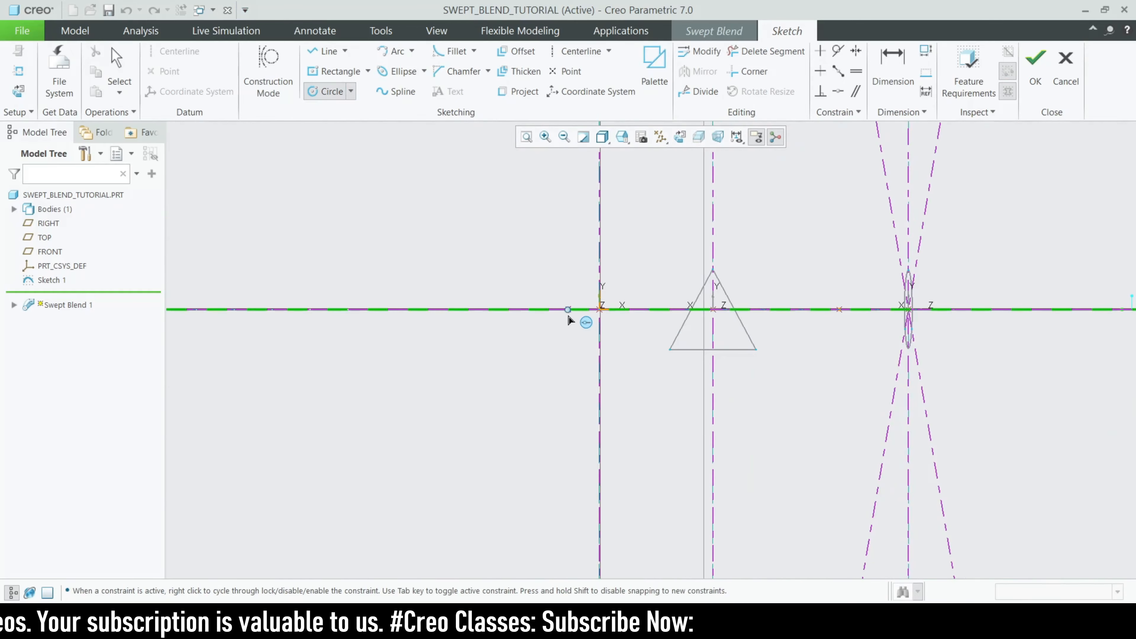
left_click(600, 316)
left_click(423, 72)
left_click(443, 103)
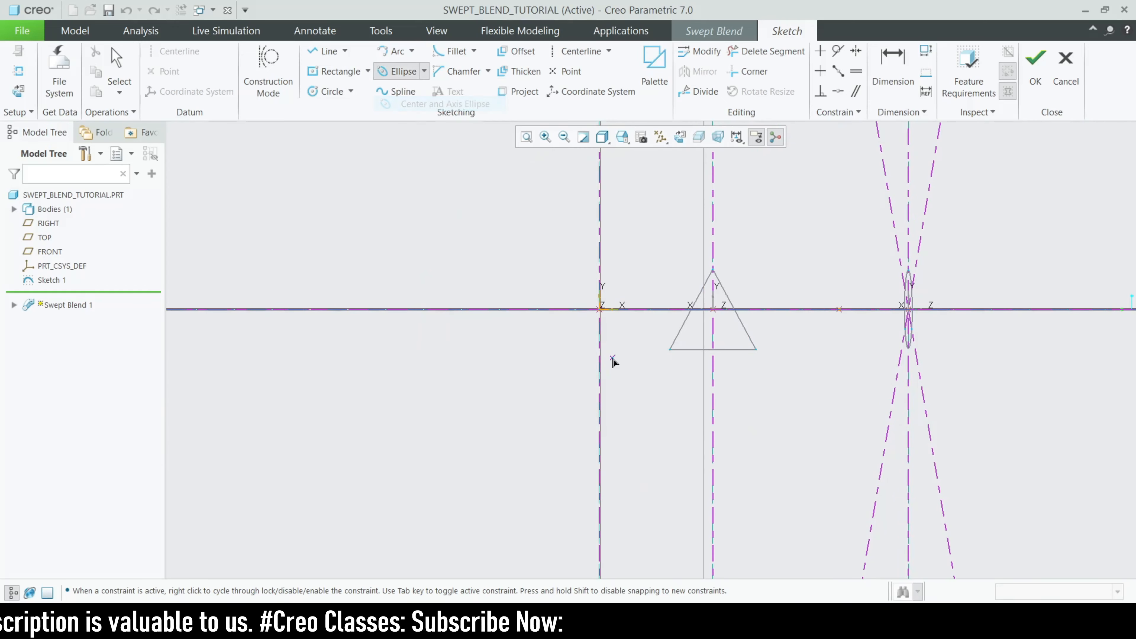
left_click(600, 276)
left_click(613, 287)
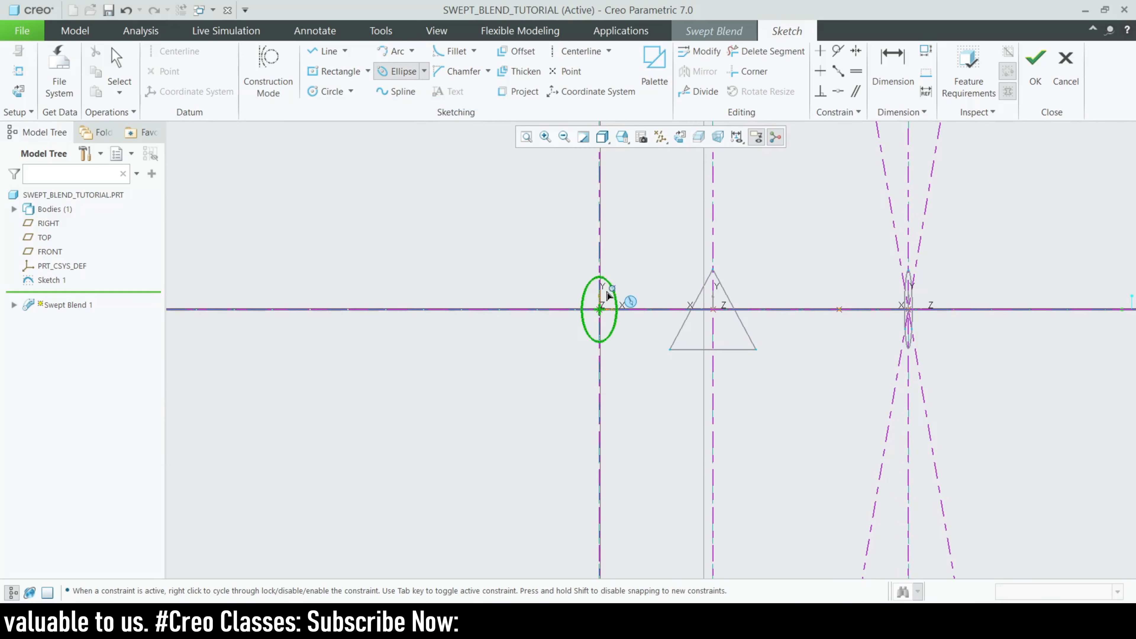
middle_click(609, 293)
scroll(604, 300, "down", 4)
Divide the Section 6 ellipse at three places: lower right, lower left and the top.
left_click(698, 91)
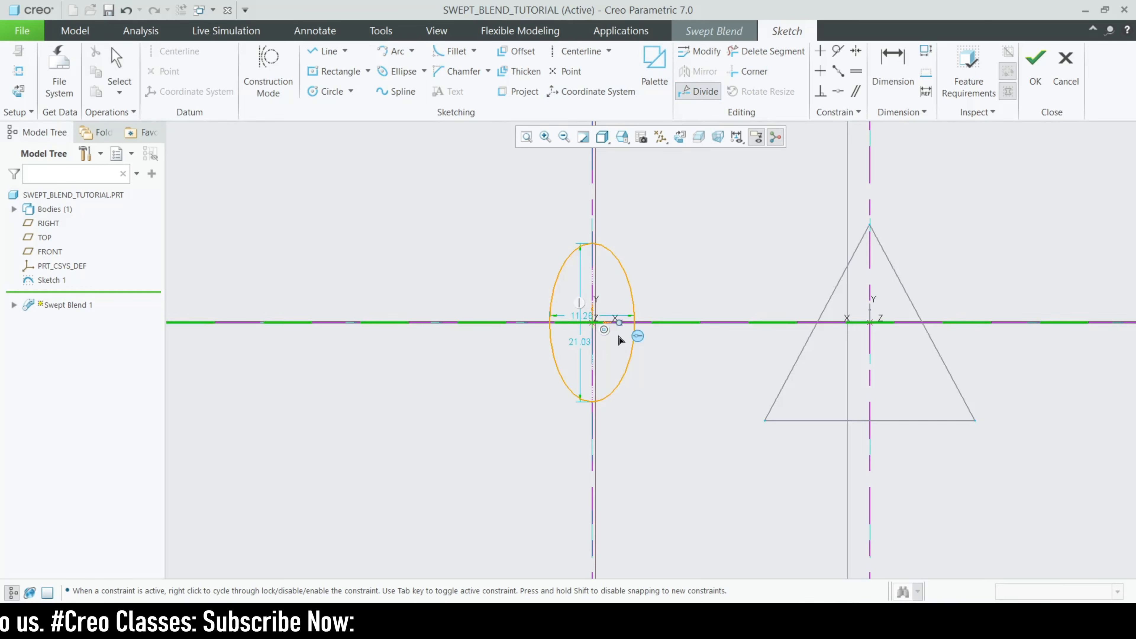
scroll(621, 345, "down", 2)
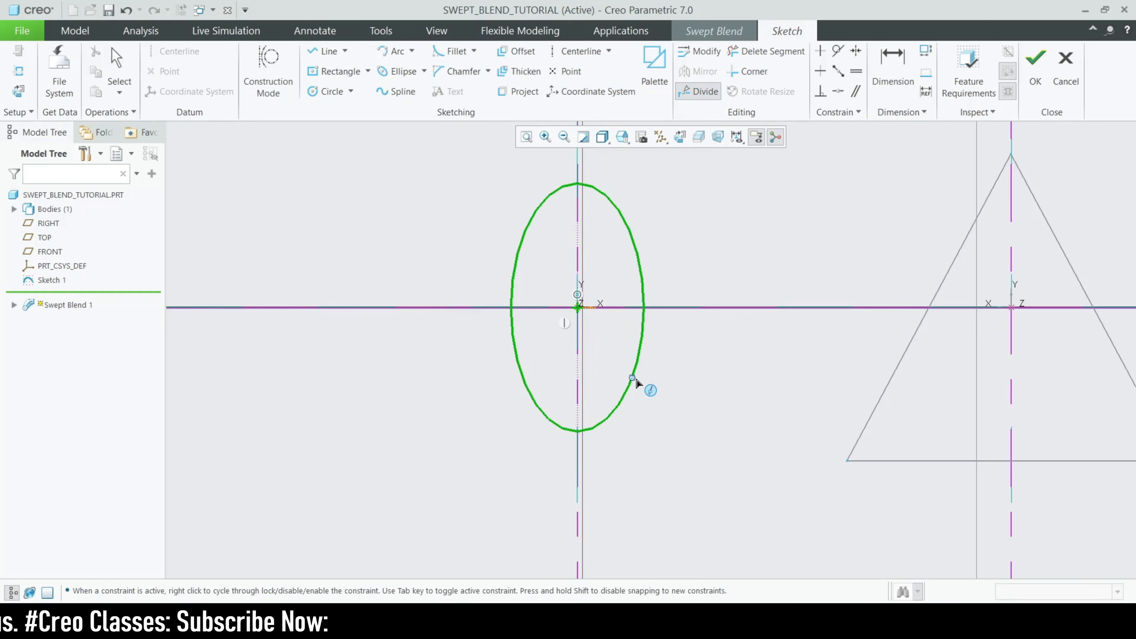
left_click(590, 187)
key("Escape")
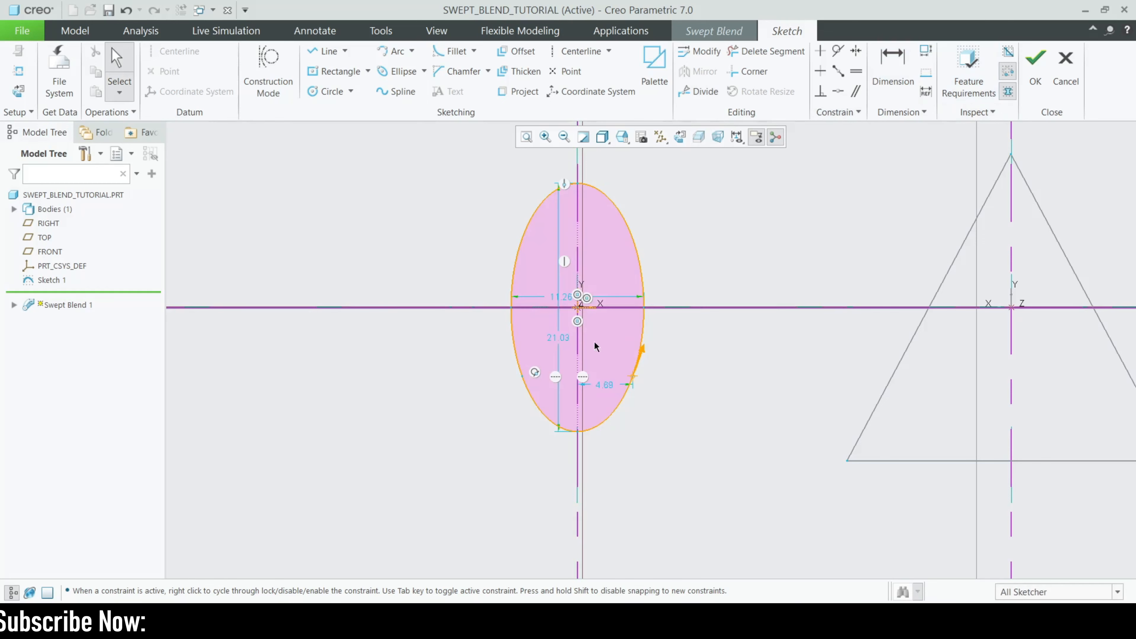
Make the lower-left division vertex the start point of Section 6 and accept the sketch.
left_click(521, 381)
right_click(504, 384)
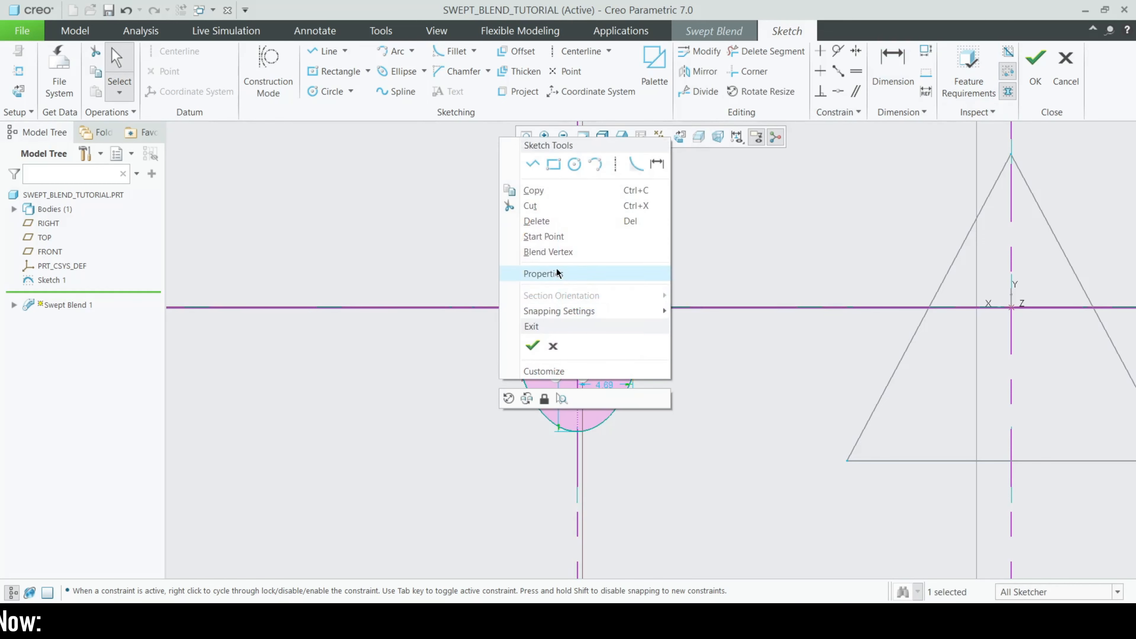
left_click(578, 244)
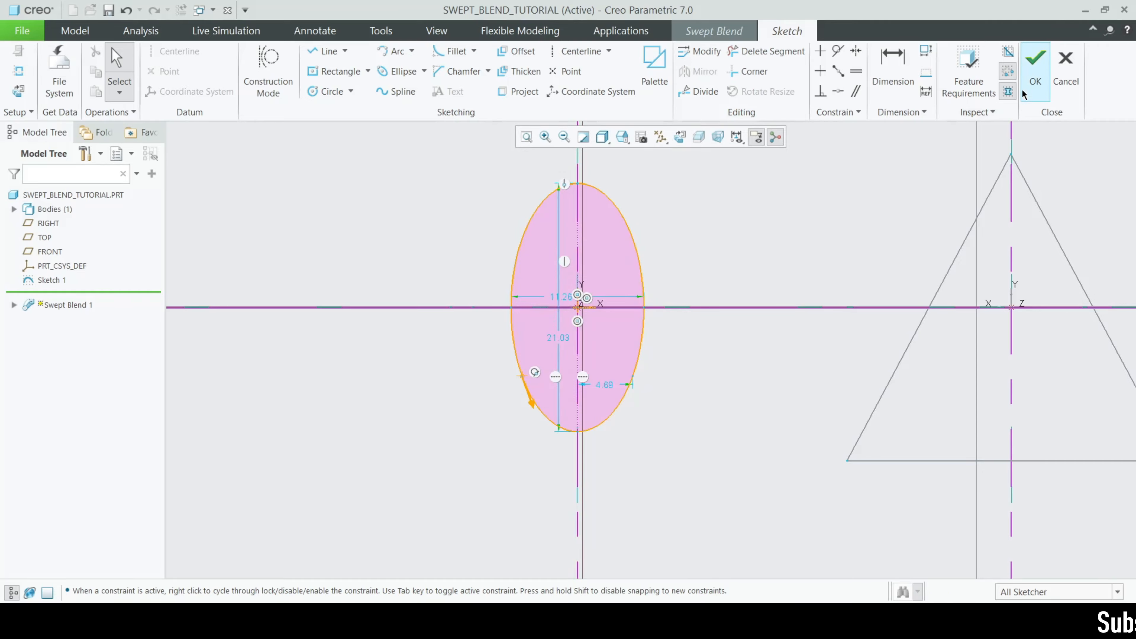
left_click(1036, 74)
Examine the swept blend preview across all six sections, including a close view of the stretch from Section 1 to Section 3.
key("ctrl+d")
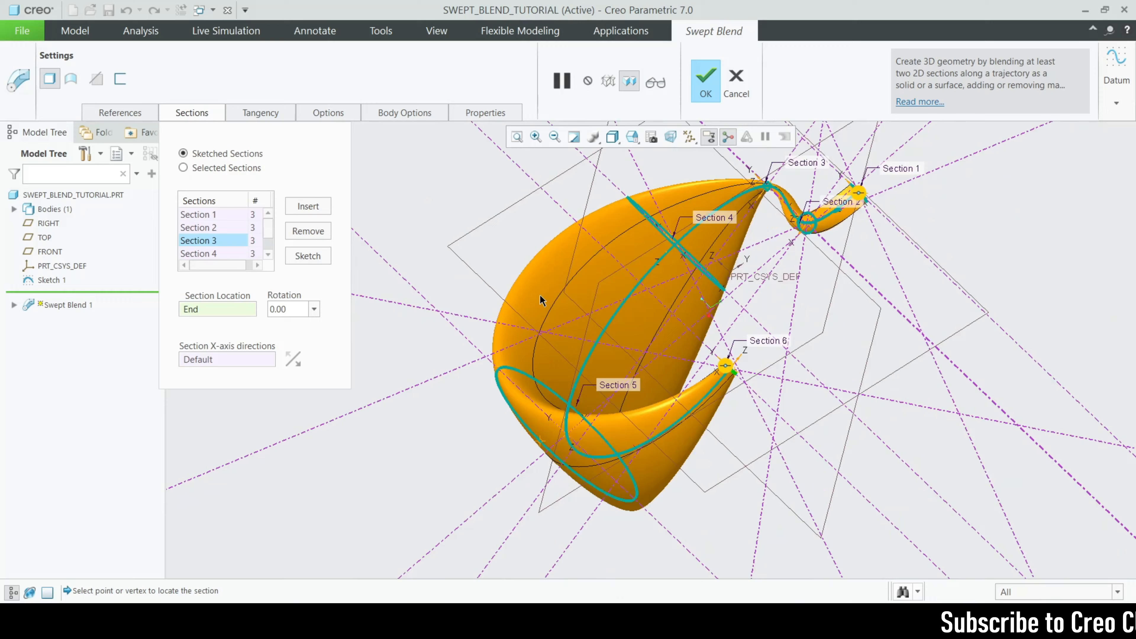
middle_click_drag(541, 299, 737, 323)
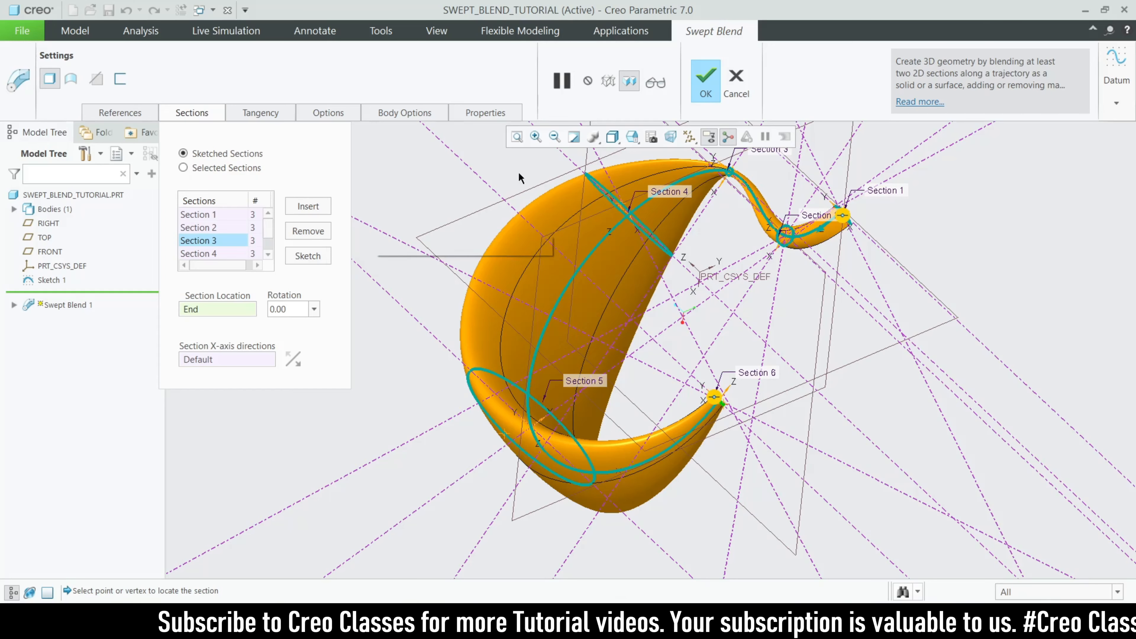
middle_click_drag(808, 457, 842, 206)
scroll(842, 206, "up", 8)
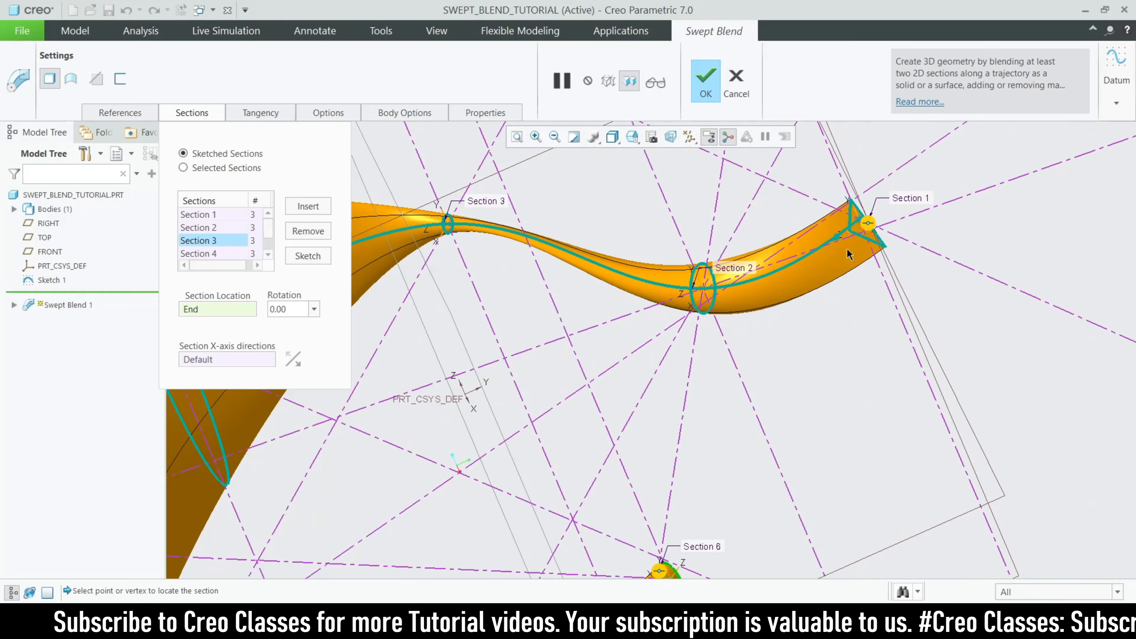
Switch the swept blend to a surface with capped ends and complete the feature.
middle_click_drag(867, 270, 838, 304)
scroll(547, 447, "down", 4)
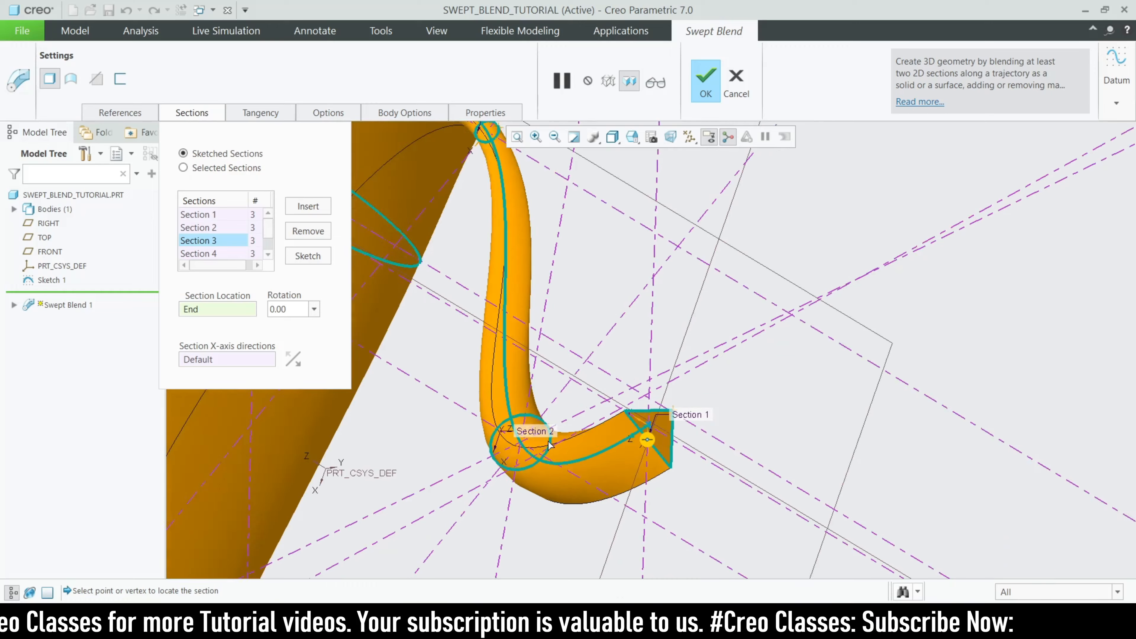
middle_click_drag(604, 215, 507, 378)
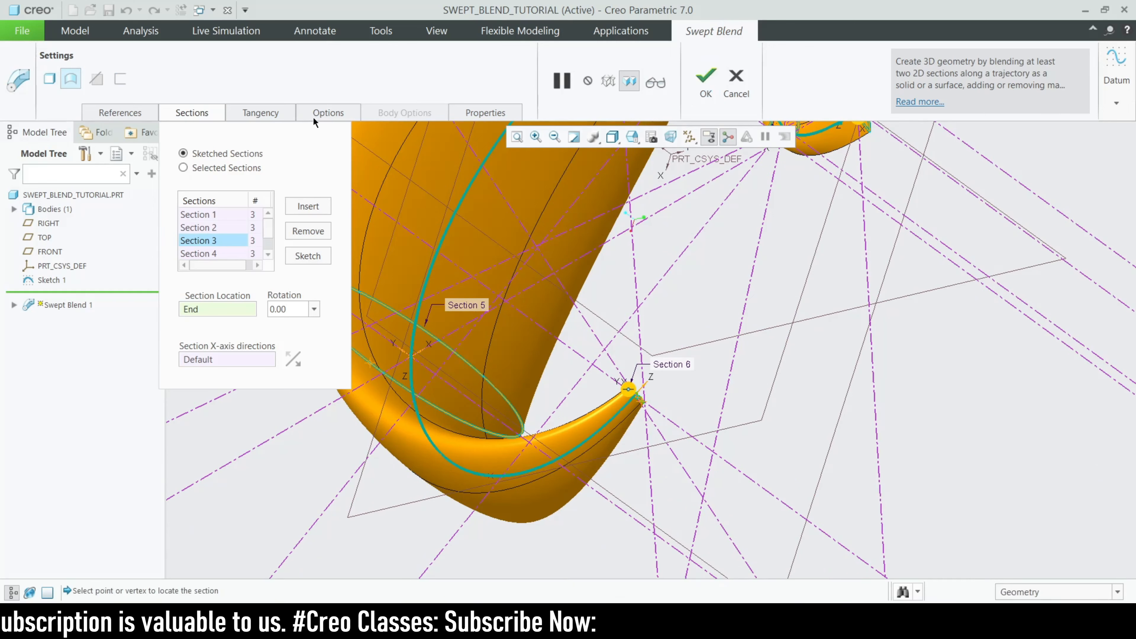
left_click(352, 113)
left_click(353, 147)
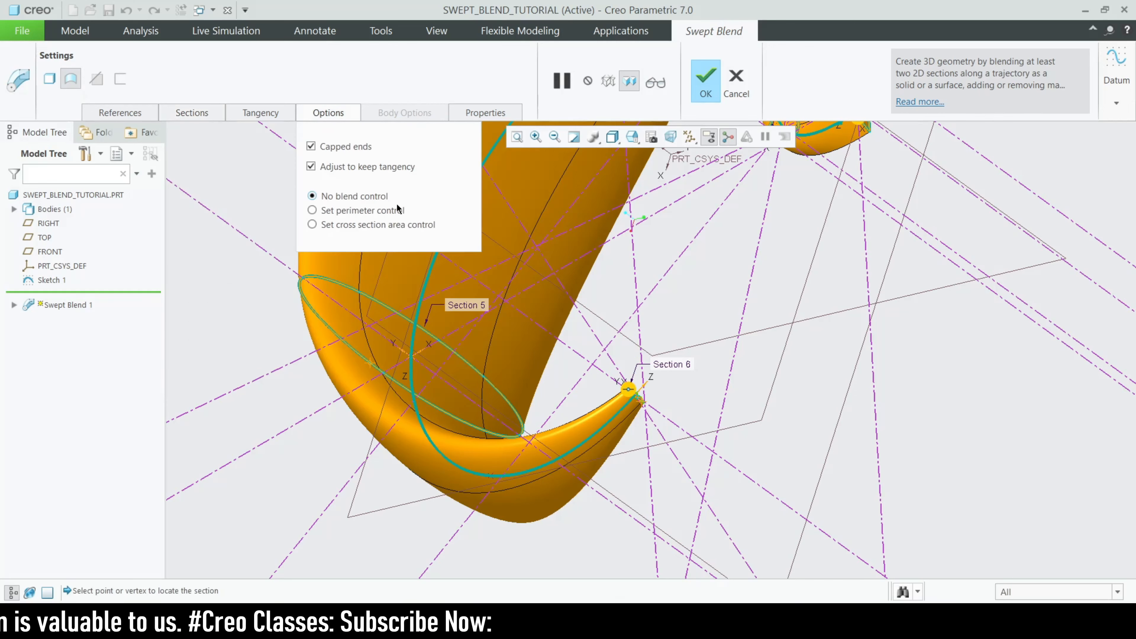
left_click(698, 91)
scroll(659, 388, "up", 4)
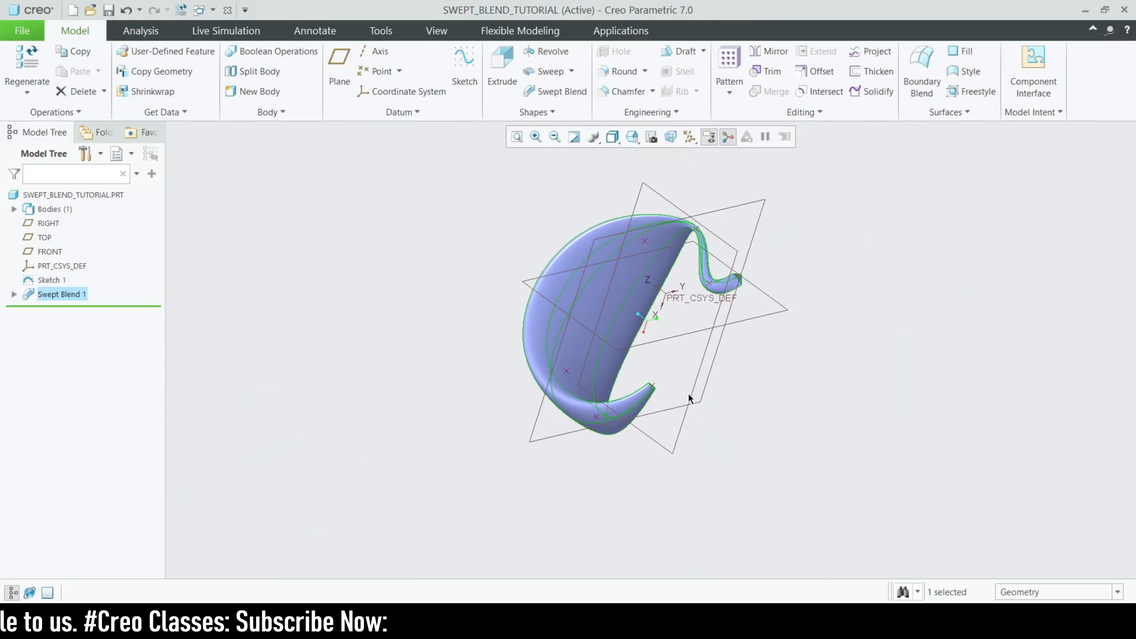
left_click(687, 394)
scroll(659, 338, "down", 4)
middle_click_drag(658, 337, 669, 388)
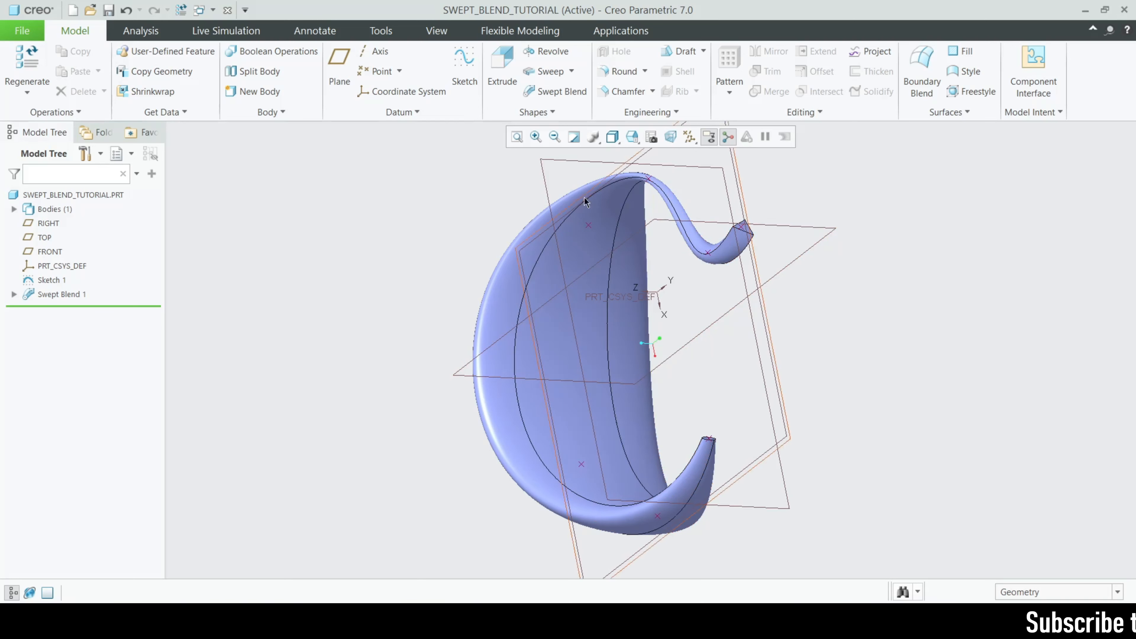
left_click(560, 114)
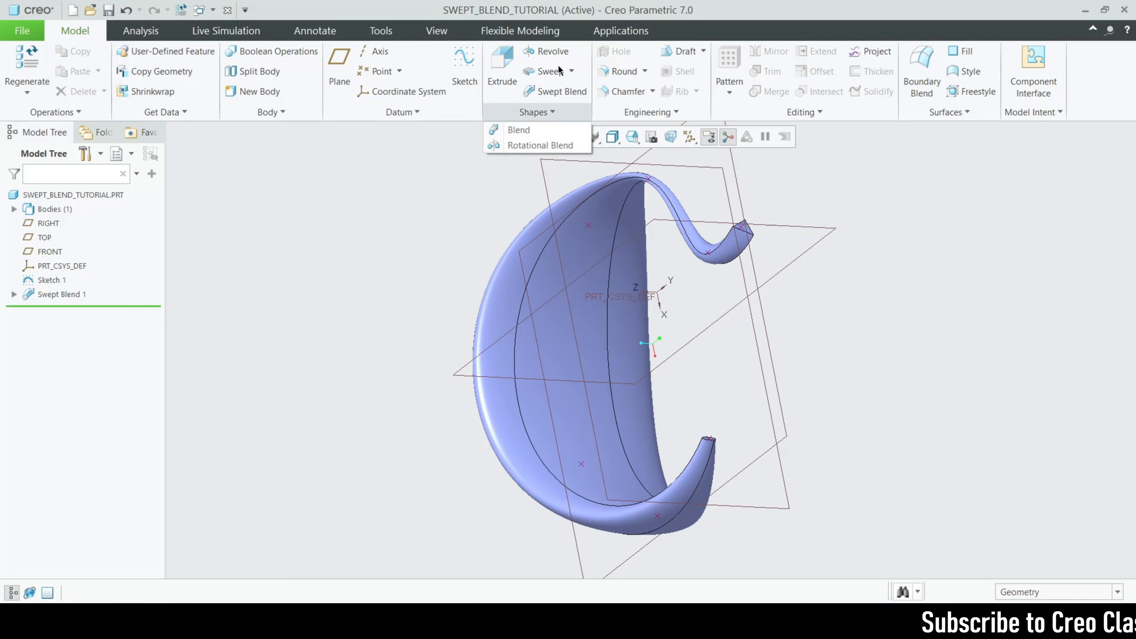